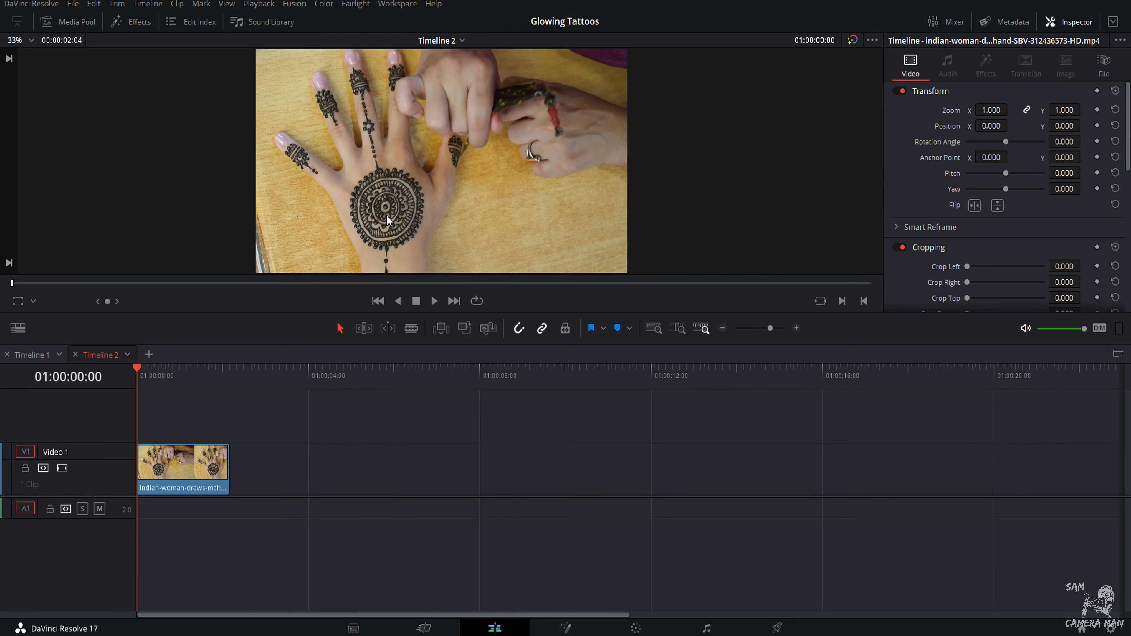
# Step: Park the playhead at frame 11 of the henna hand clip and open the clip on the Fusion page
pyautogui.moveTo(132, 387); pyautogui.dragTo(135, 425)
pyautogui.moveTo(149, 391)
pyautogui.mouseDown()
pyautogui.moveTo(222, 404)
pyautogui.moveTo(181, 406)
pyautogui.moveTo(157, 393)
pyautogui.mouseUp()
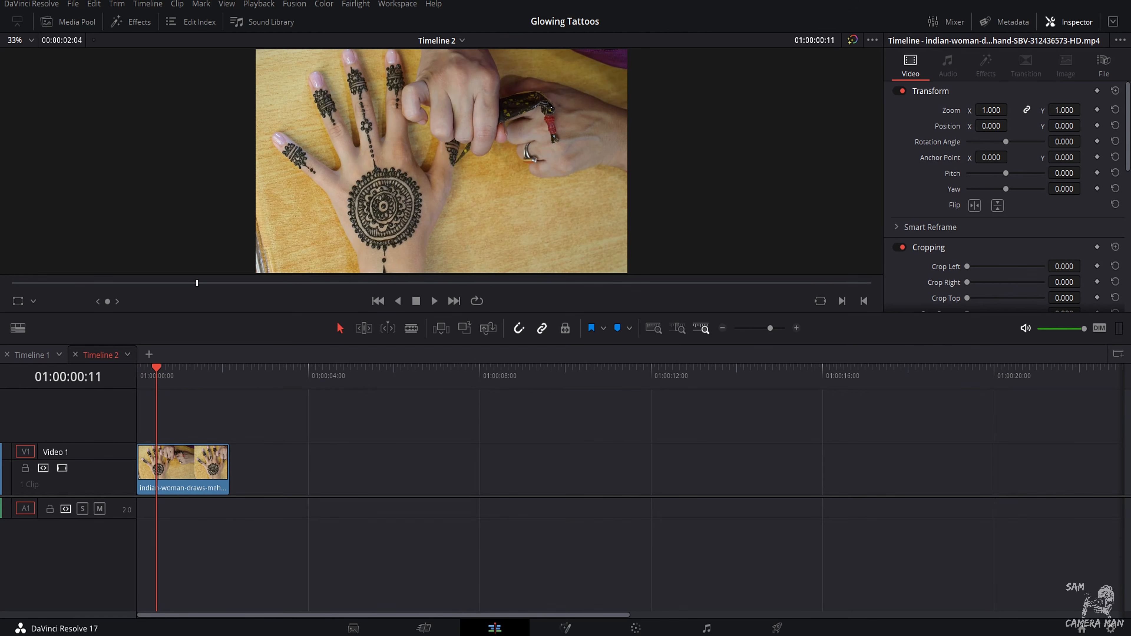
pyautogui.click(565, 629)
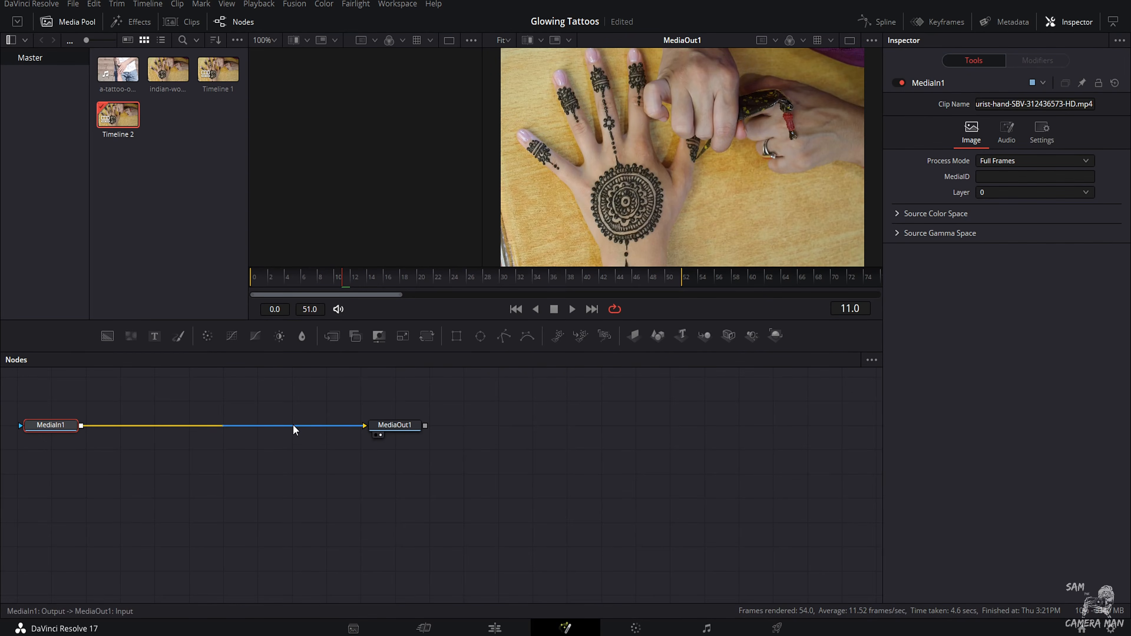
# Step: Space the MediaIn1 and MediaOut1 nodes far apart on one line, then hide the media pool and enlarge the viewers
pyautogui.moveTo(68, 430); pyautogui.dragTo(163, 483)
pyautogui.moveTo(404, 435); pyautogui.dragTo(809, 504)
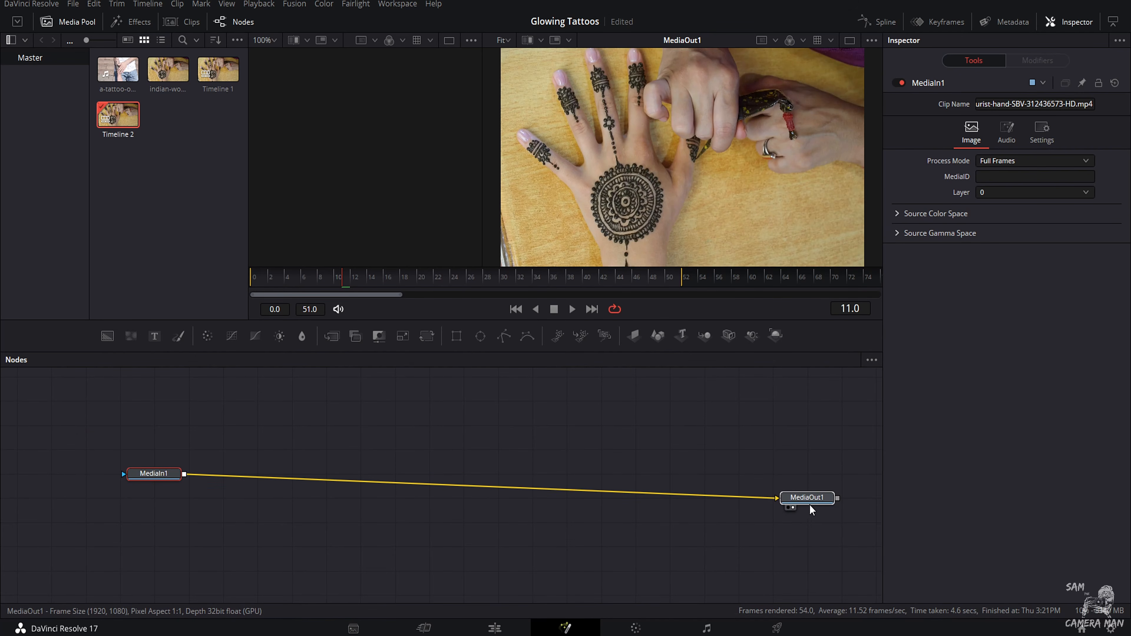
pyautogui.moveTo(144, 477); pyautogui.dragTo(121, 502)
pyautogui.click(540, 480)
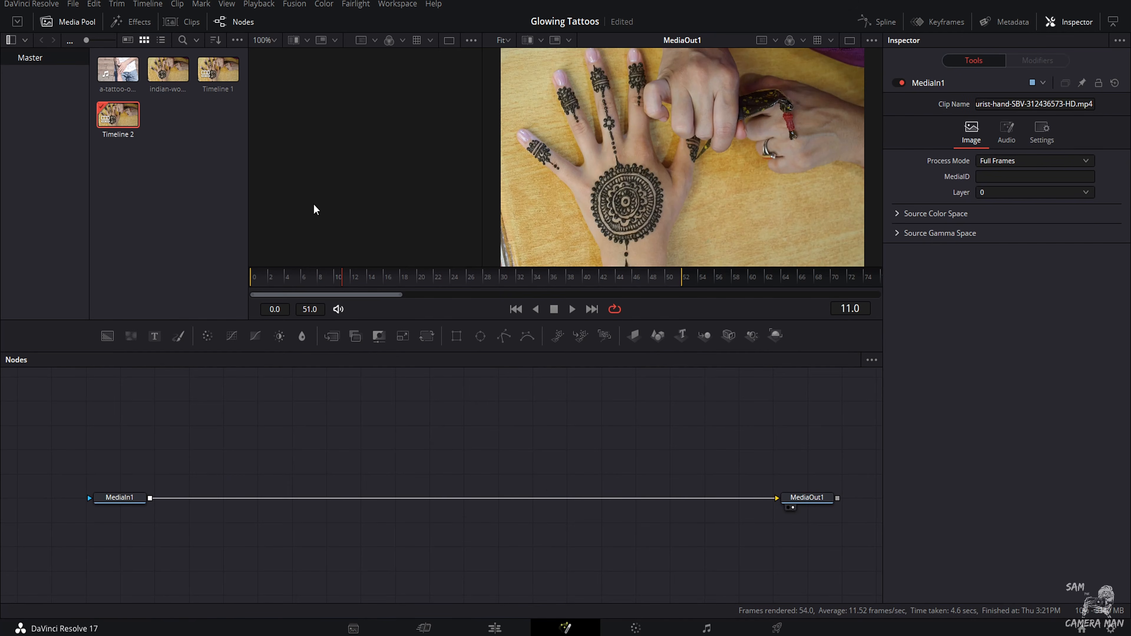
pyautogui.click(87, 23)
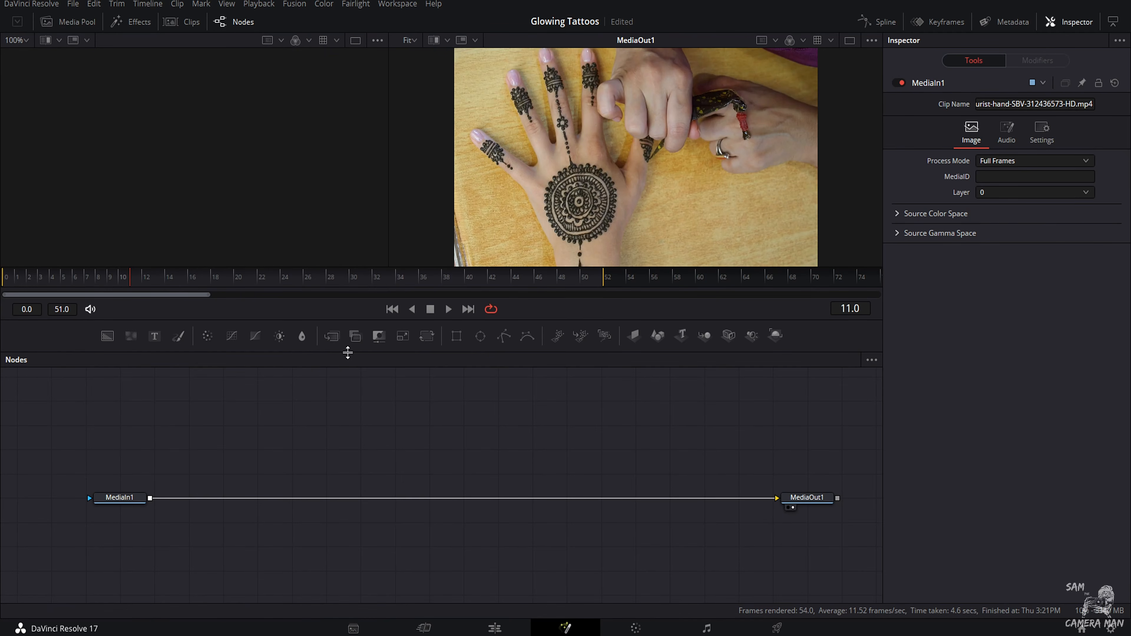
pyautogui.moveTo(354, 321); pyautogui.dragTo(360, 374)
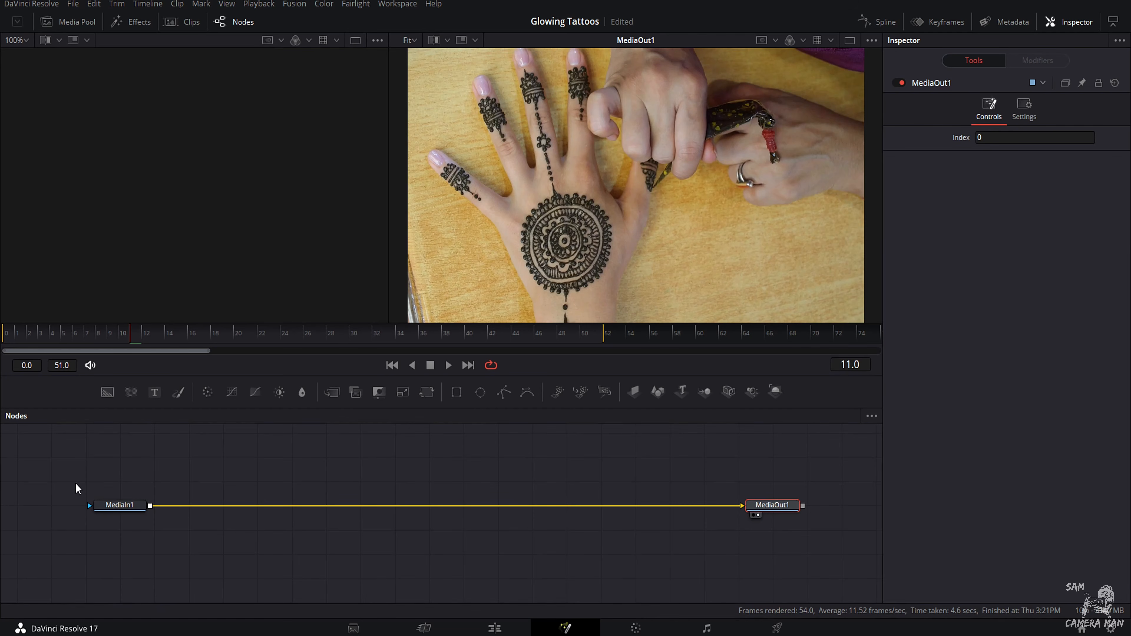
# Step: Duplicate the MediaIn1 node and delete the merge node that comes with the copy
pyautogui.click(107, 505)
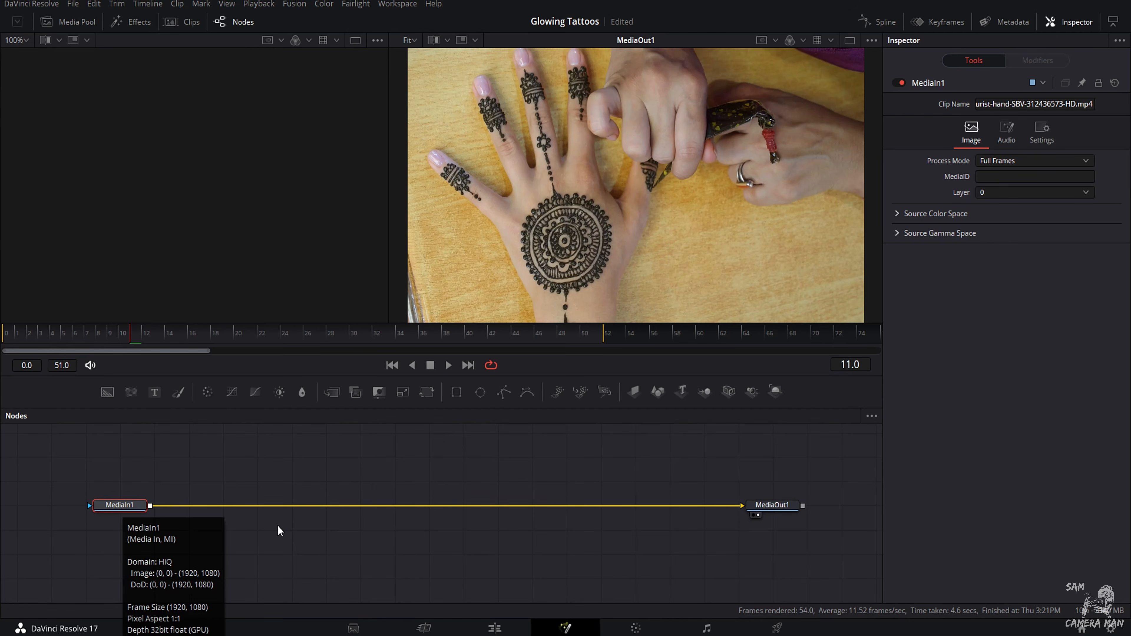
pyautogui.hotkey('ctrl', 'v')
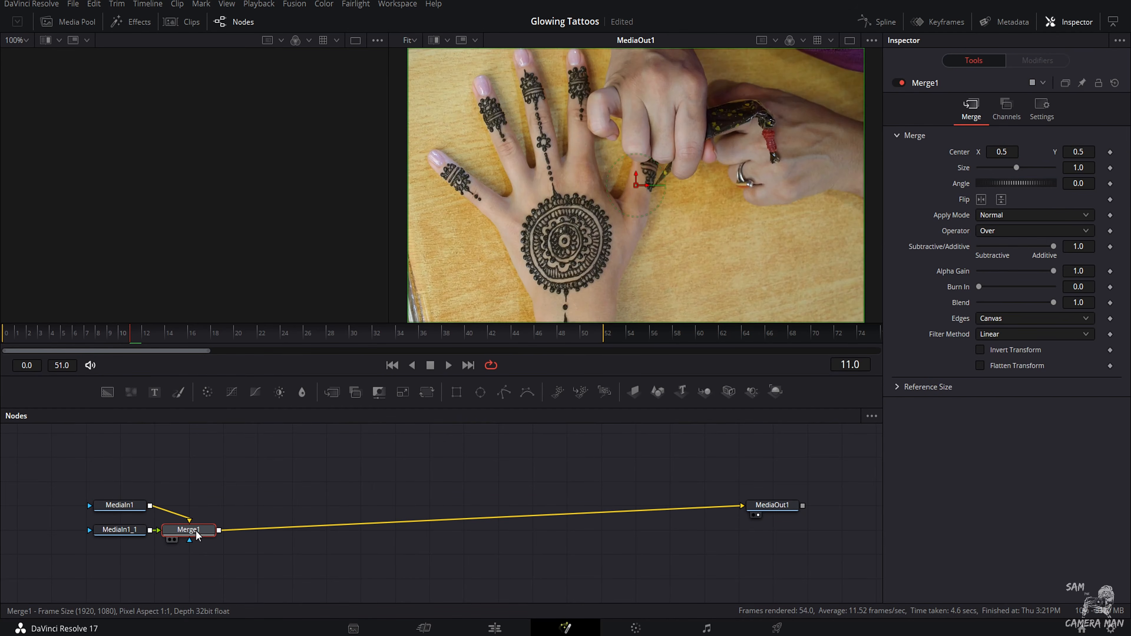
pyautogui.press('Delete')
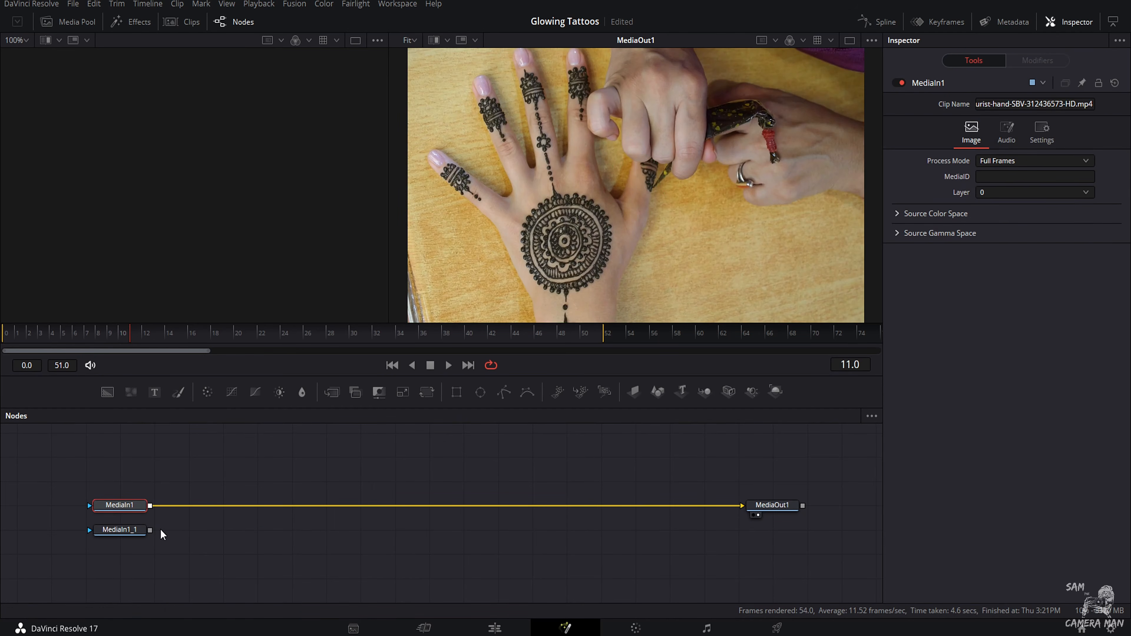
# Step: Merge the MediaIn1 copy into the line to MediaOut1 with the background and foreground inputs swapped, and save the project
pyautogui.moveTo(128, 530); pyautogui.dragTo(151, 506)
pyautogui.moveTo(575, 554); pyautogui.dragTo(506, 505)
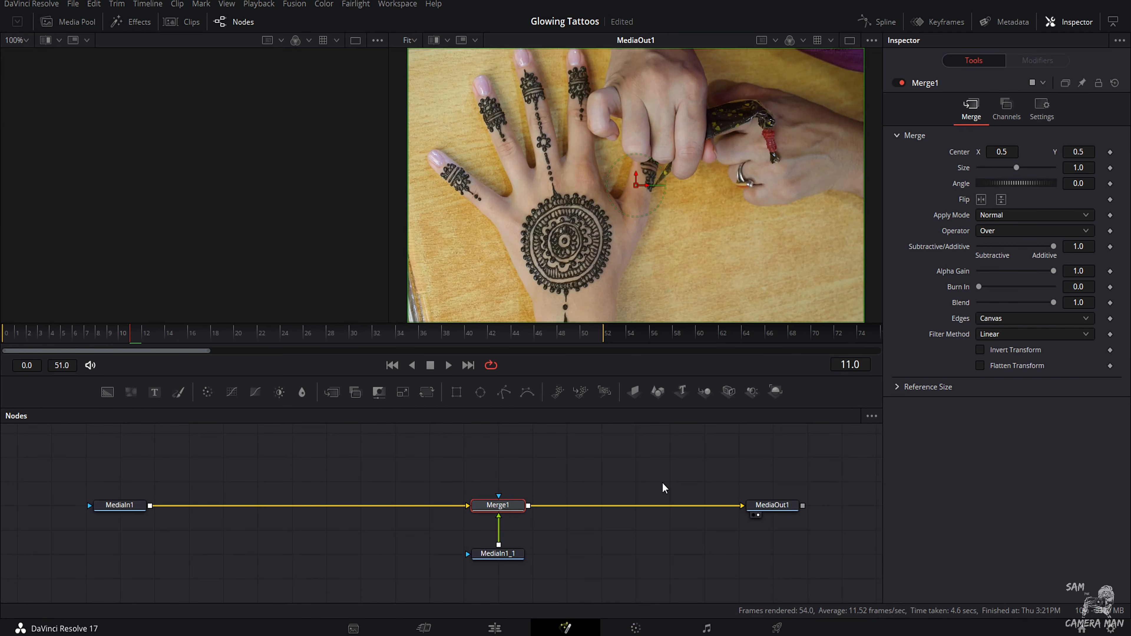
pyautogui.hotkey('ctrl', 't')
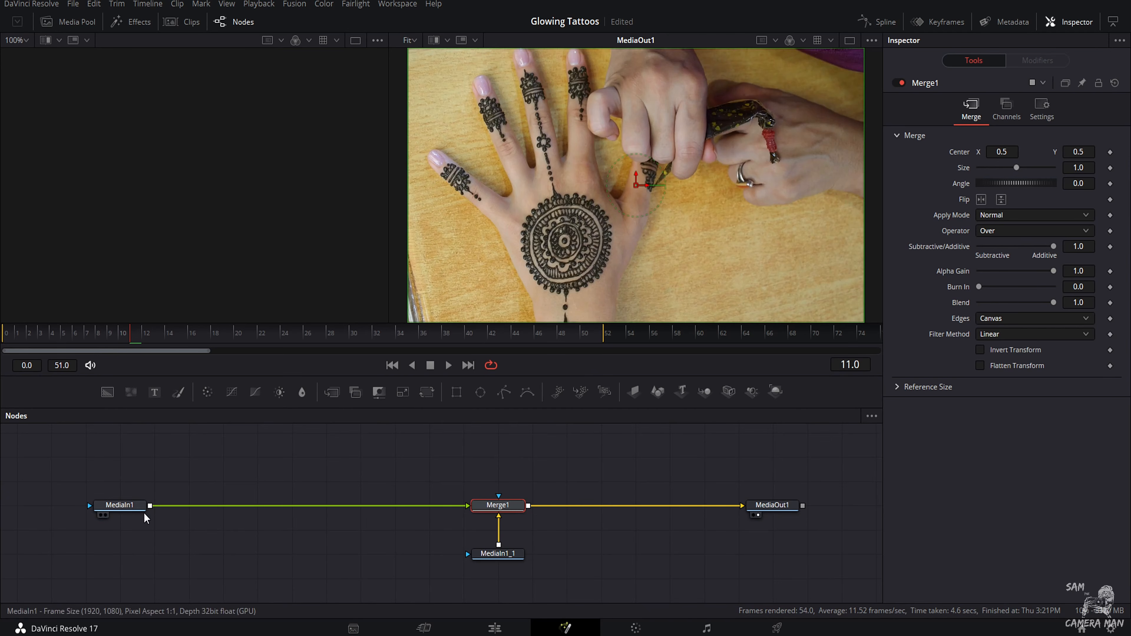
pyautogui.hotkey('ctrl', 's')
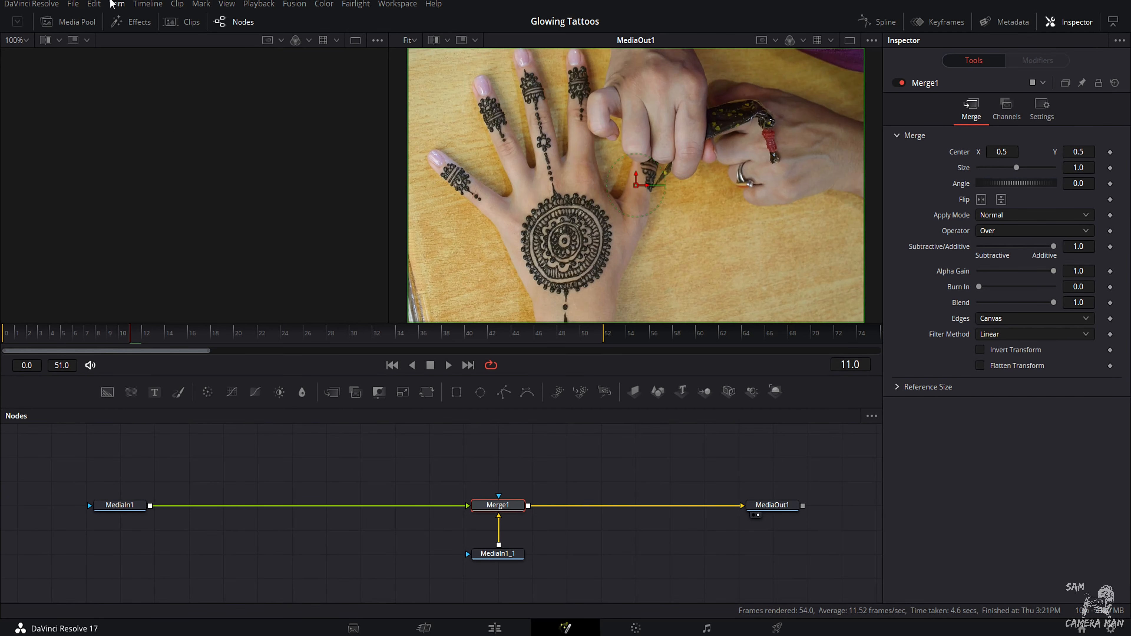
# Step: Insert the OpenFX Edge Detect effect between MediaIn1 and Merge1, and close the effects library
pyautogui.click(132, 22)
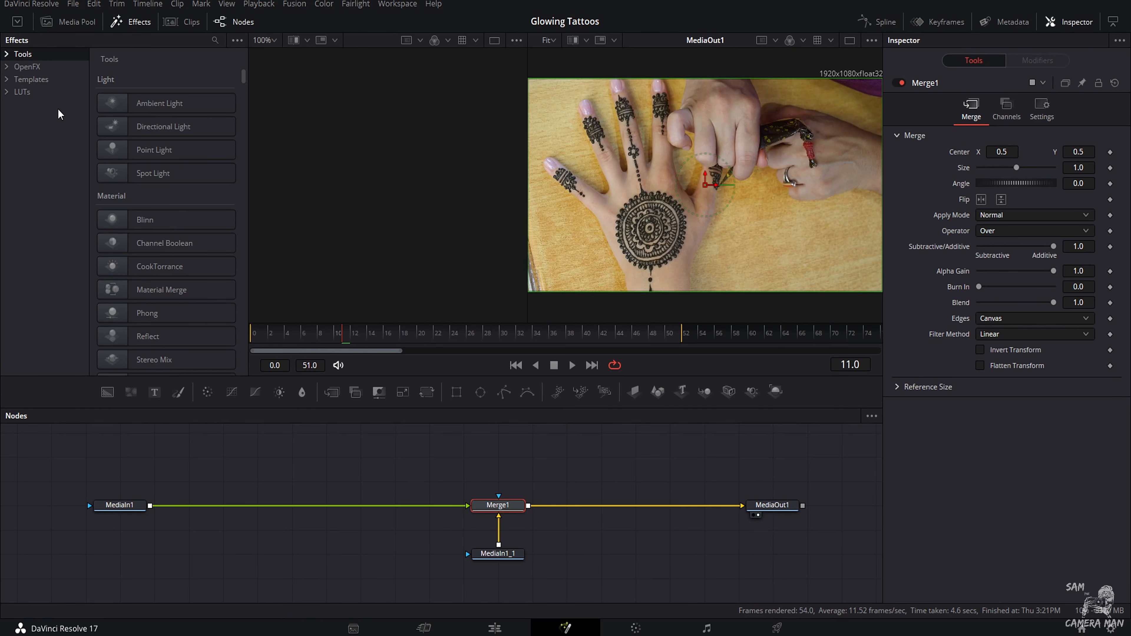
pyautogui.click(28, 66)
pyautogui.scroll(-5, 173, 250)
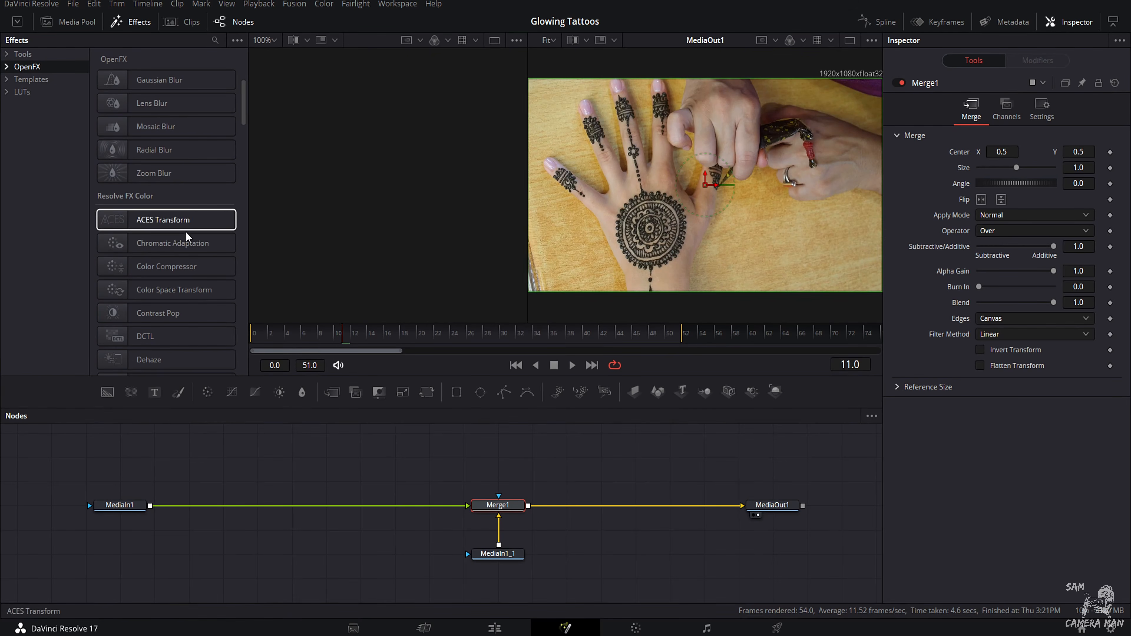
pyautogui.scroll(-8, 175, 292)
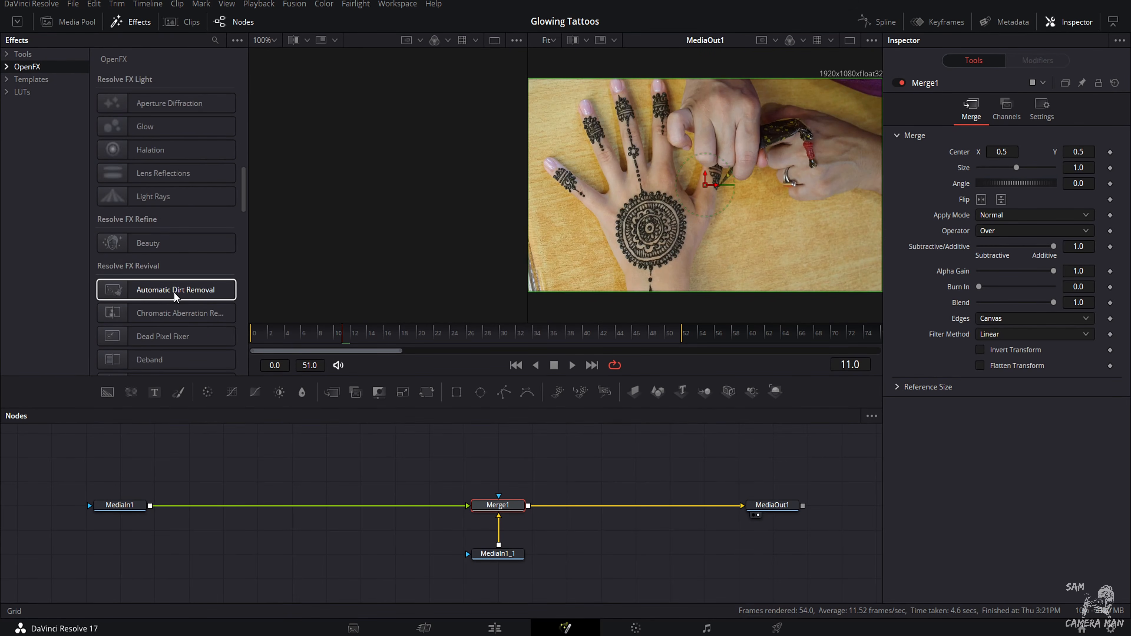
pyautogui.scroll(-5, 174, 296)
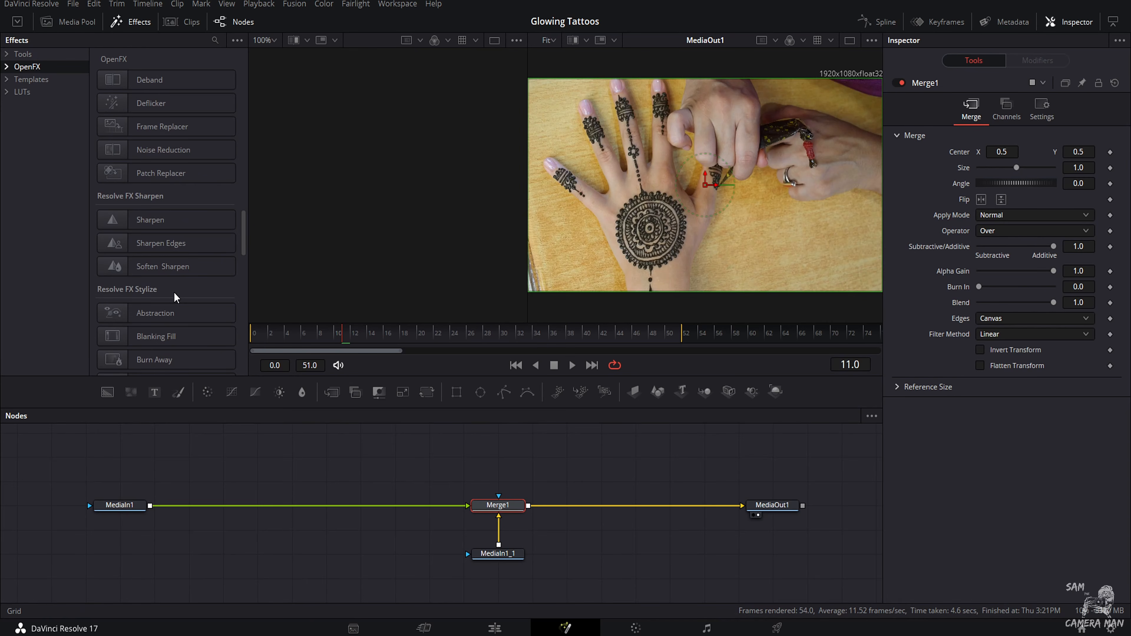
pyautogui.scroll(-5, 174, 298)
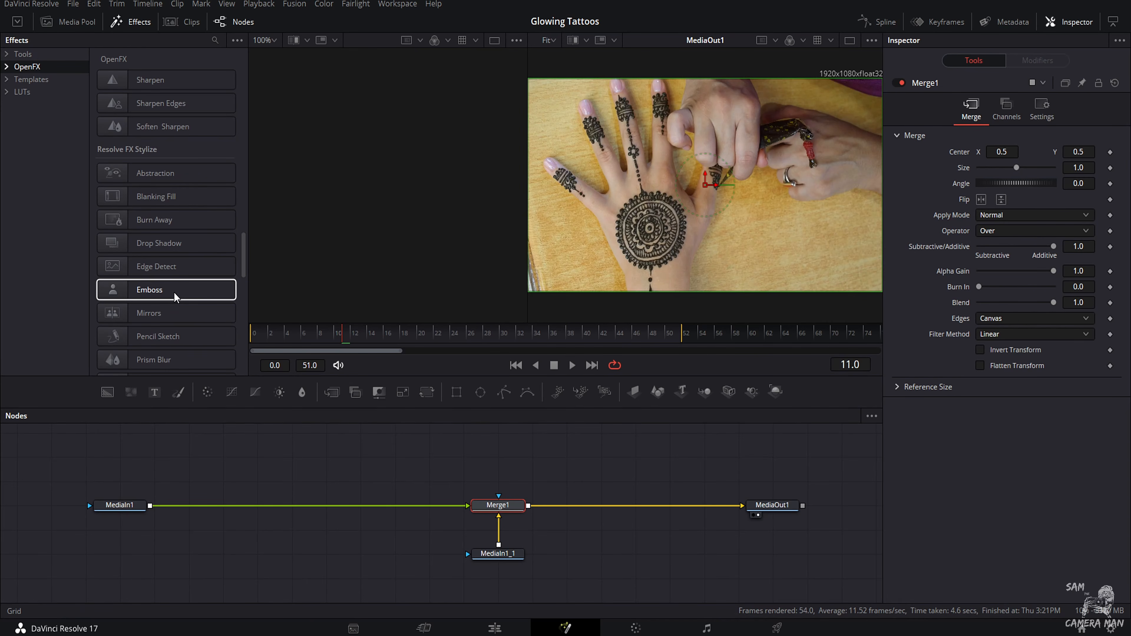
pyautogui.moveTo(177, 273); pyautogui.dragTo(228, 515)
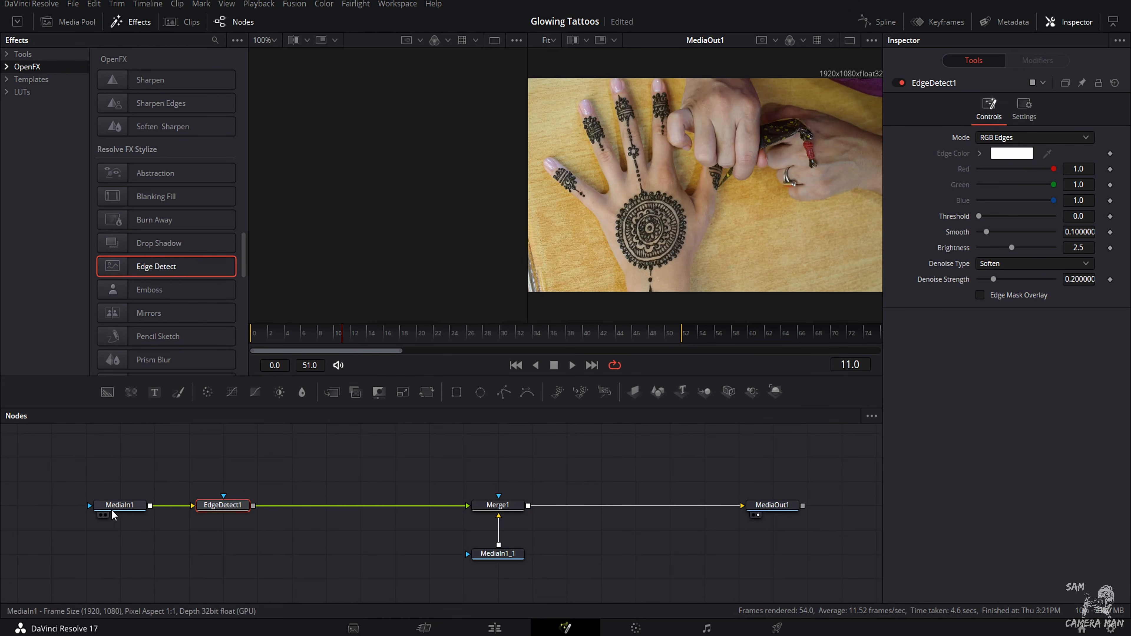
pyautogui.click(130, 21)
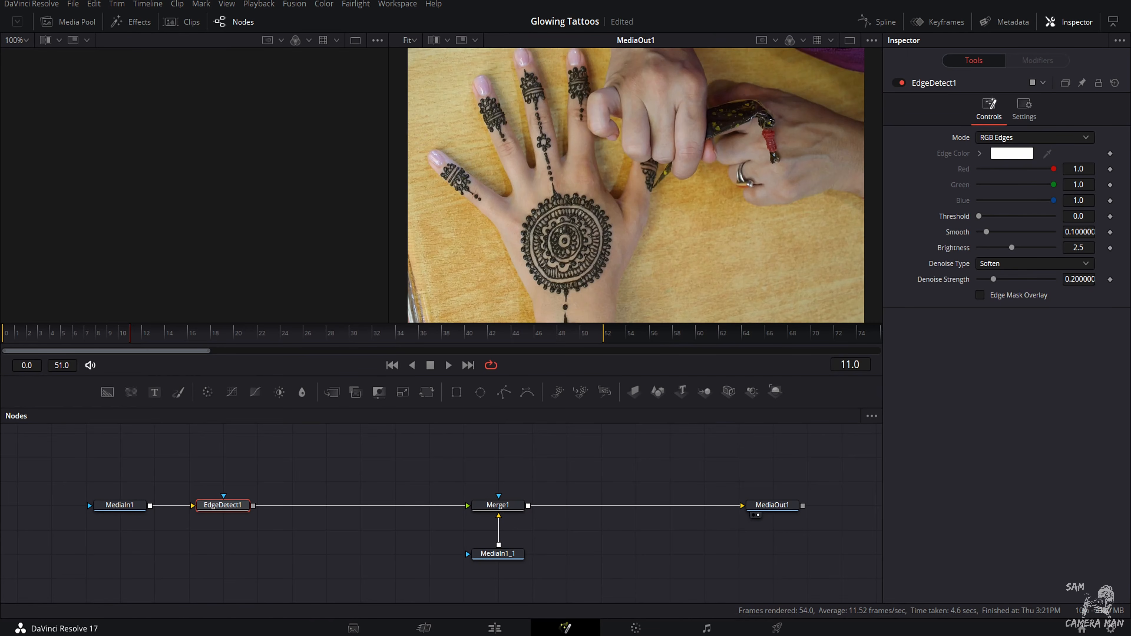
# Step: Set the EdgeDetect1 mode to Grayscale Edges, comparing it with RGB Edges
pyautogui.moveTo(233, 498)
pyautogui.mouseDown()
pyautogui.moveTo(305, 498)
pyautogui.moveTo(227, 513)
pyautogui.mouseUp()
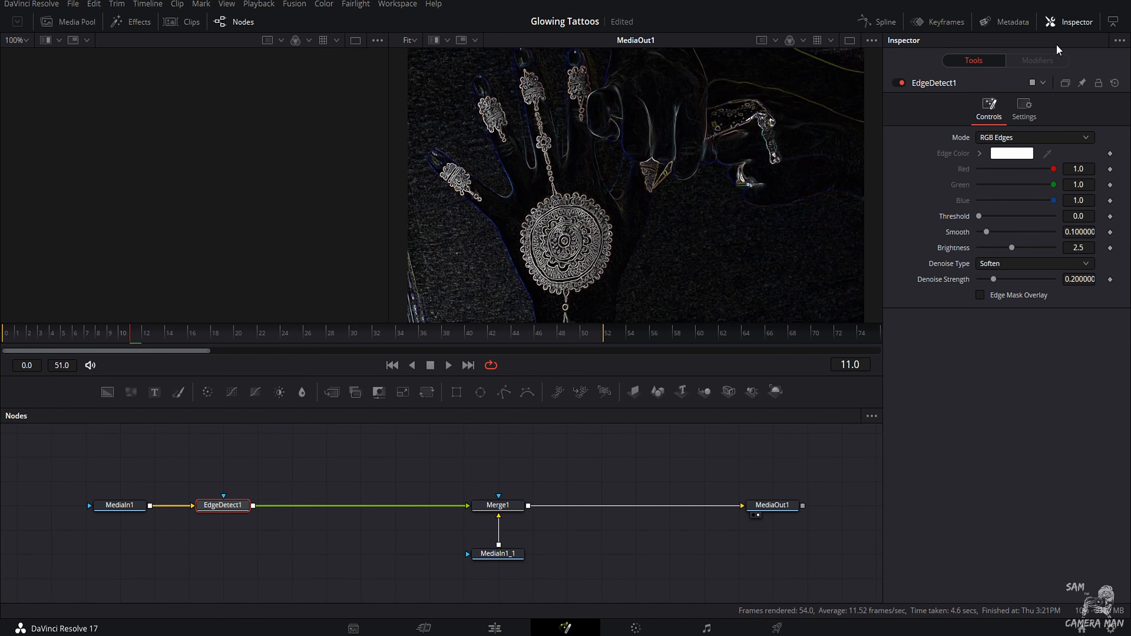
pyautogui.click(1077, 26)
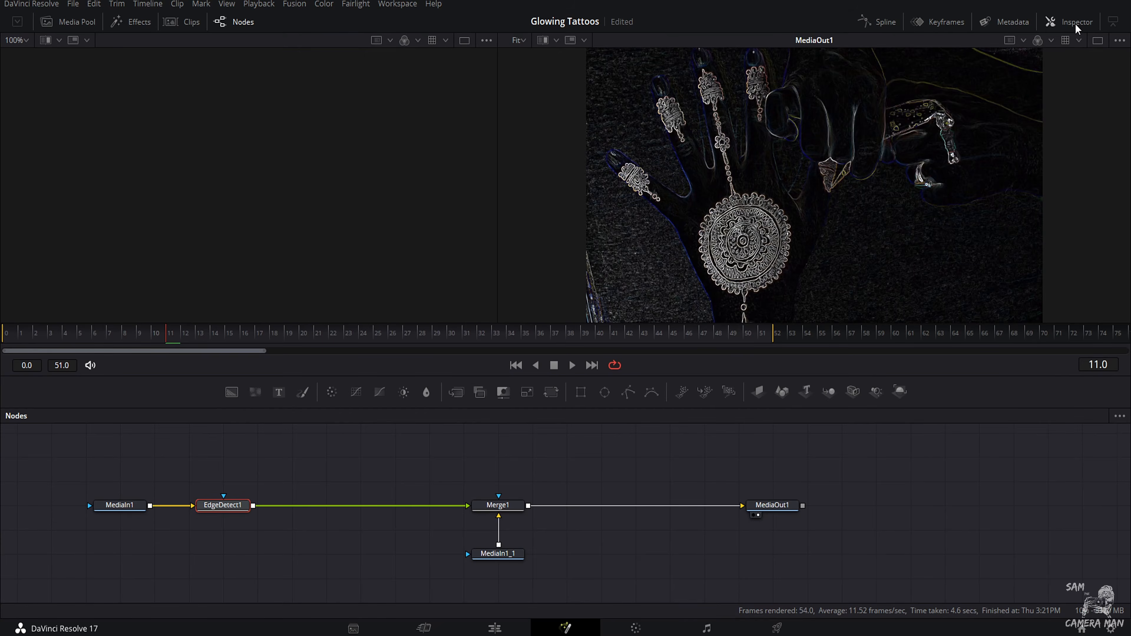
pyautogui.click(1076, 26)
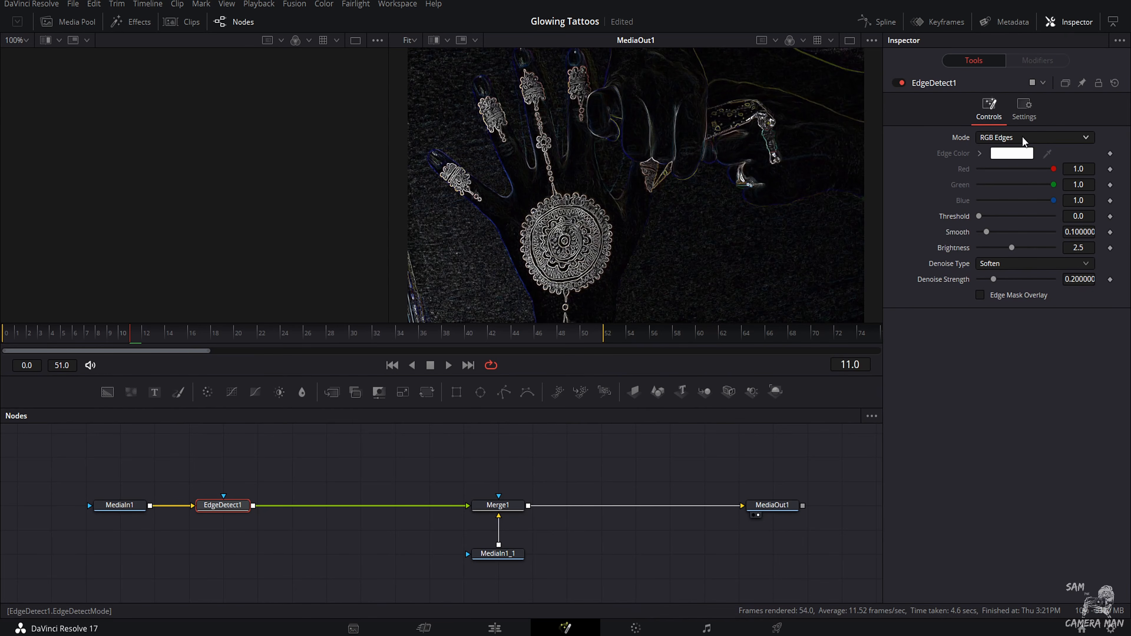
pyautogui.click(1004, 139)
pyautogui.click(1003, 171)
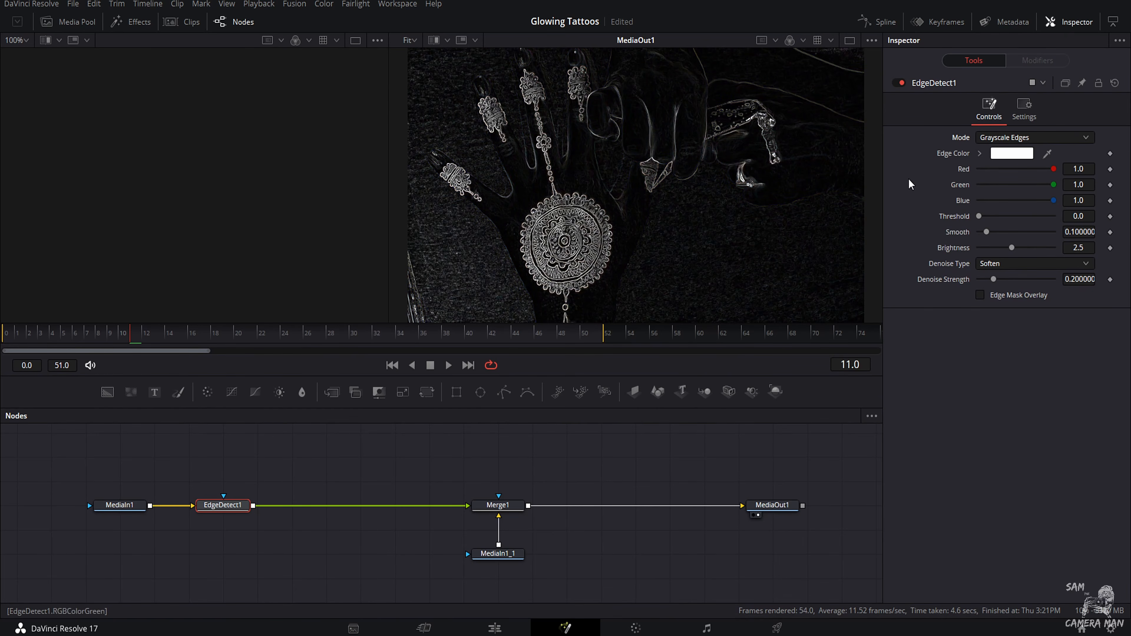
pyautogui.click(994, 139)
pyautogui.click(996, 154)
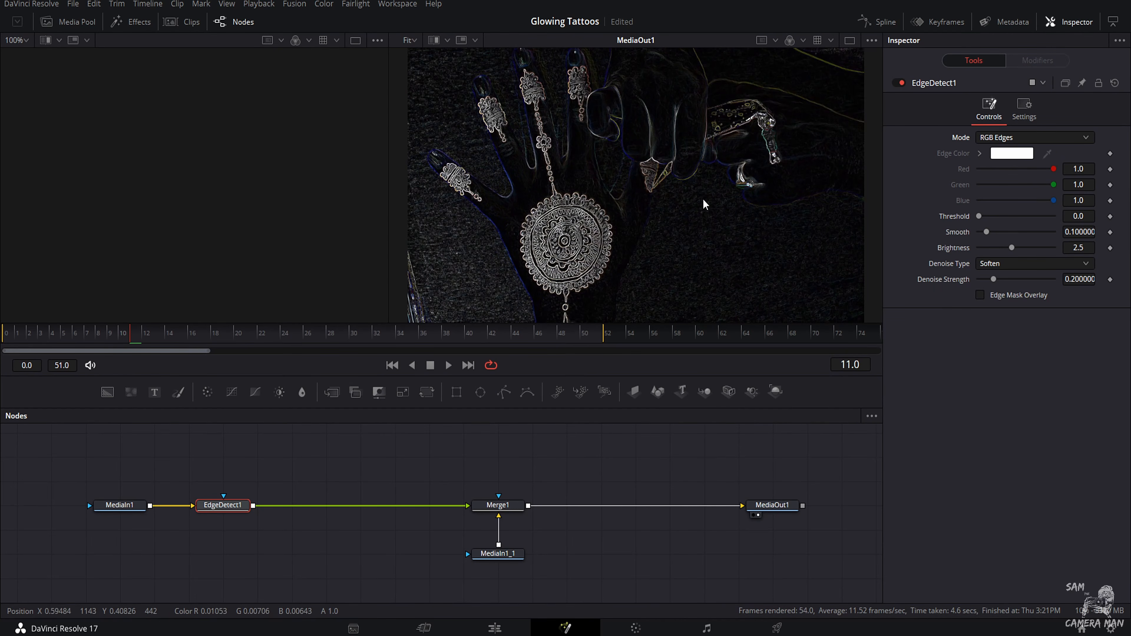
pyautogui.click(1052, 138)
pyautogui.click(1040, 167)
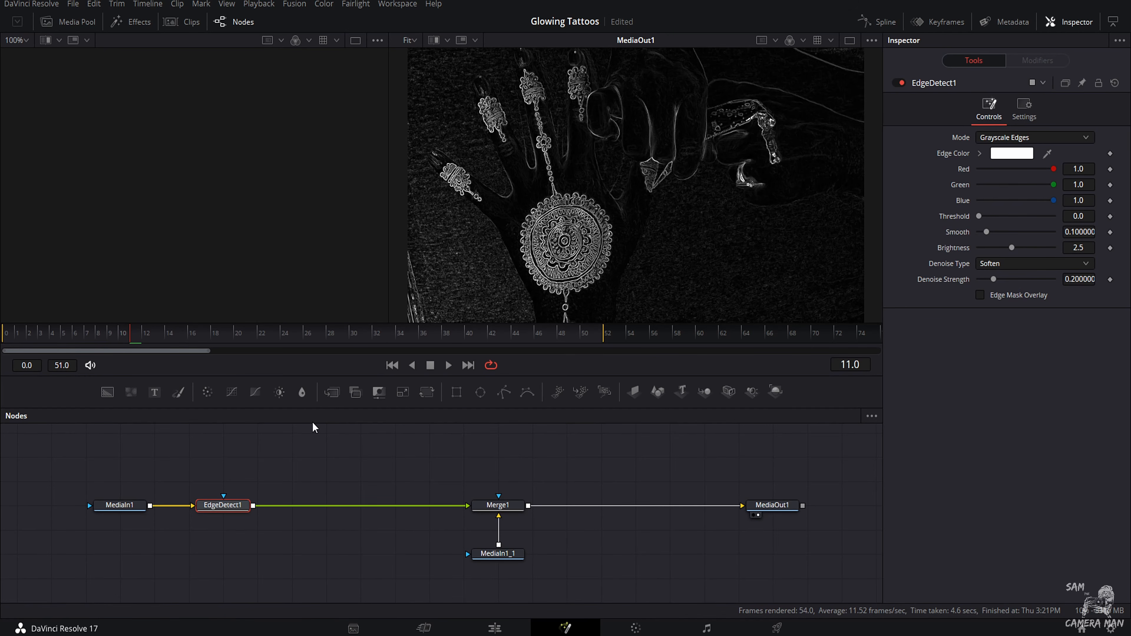
# Step: Add a Luma Keyer node after EdgeDetect1 by searching the tools for "luma"
pyautogui.hotkey('shift', 'space')
pyautogui.write('xf')
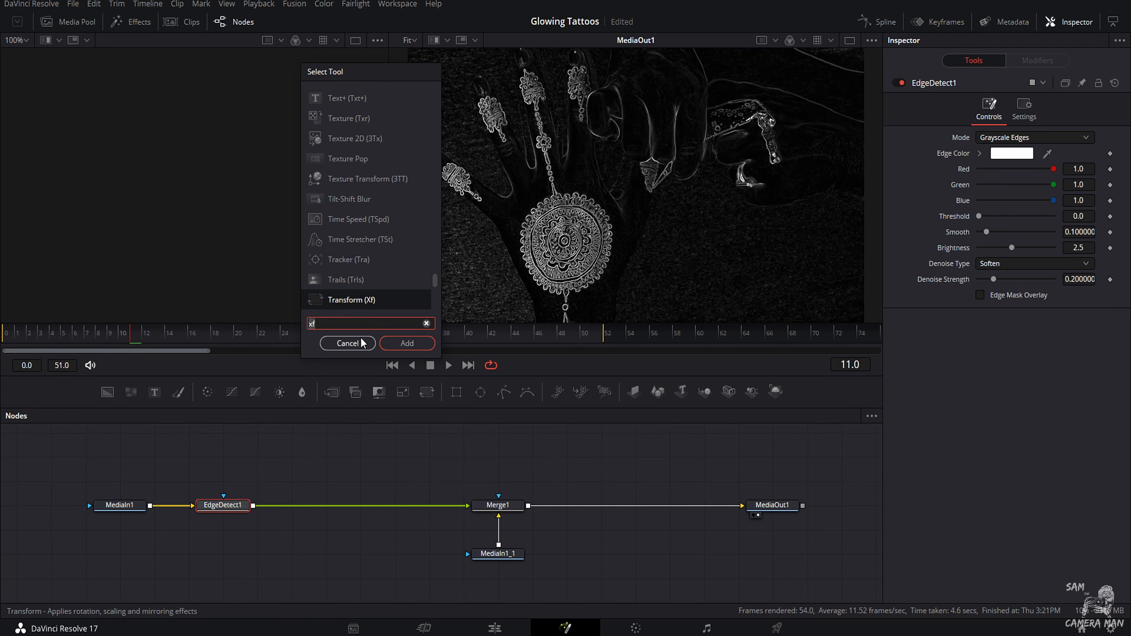
pyautogui.moveTo(319, 327); pyautogui.dragTo(252, 331)
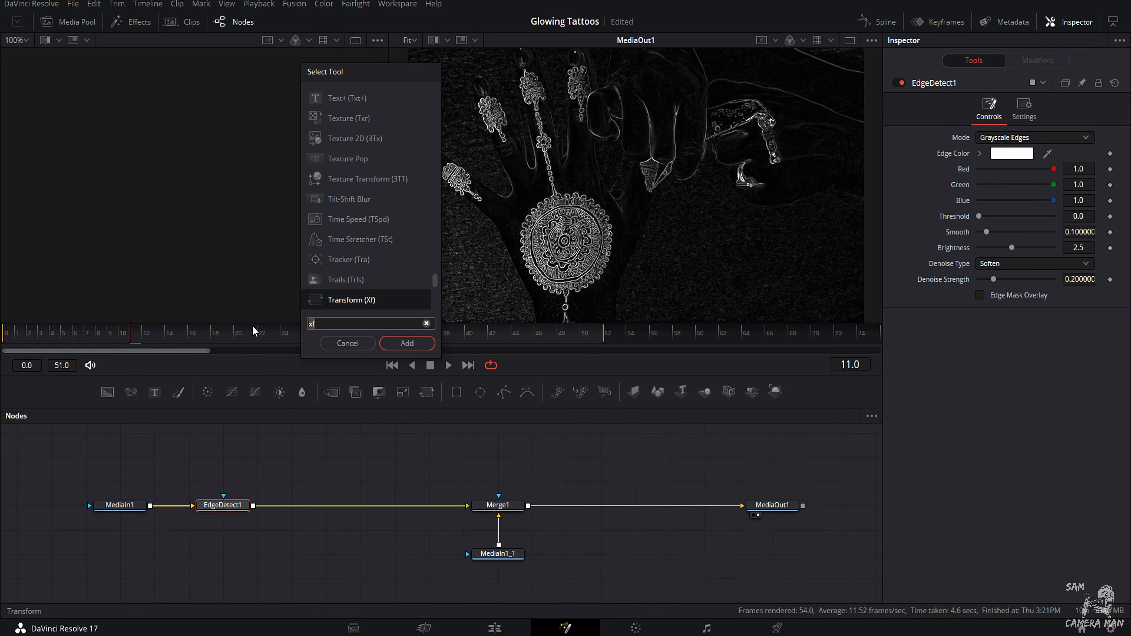
pyautogui.write('luma')
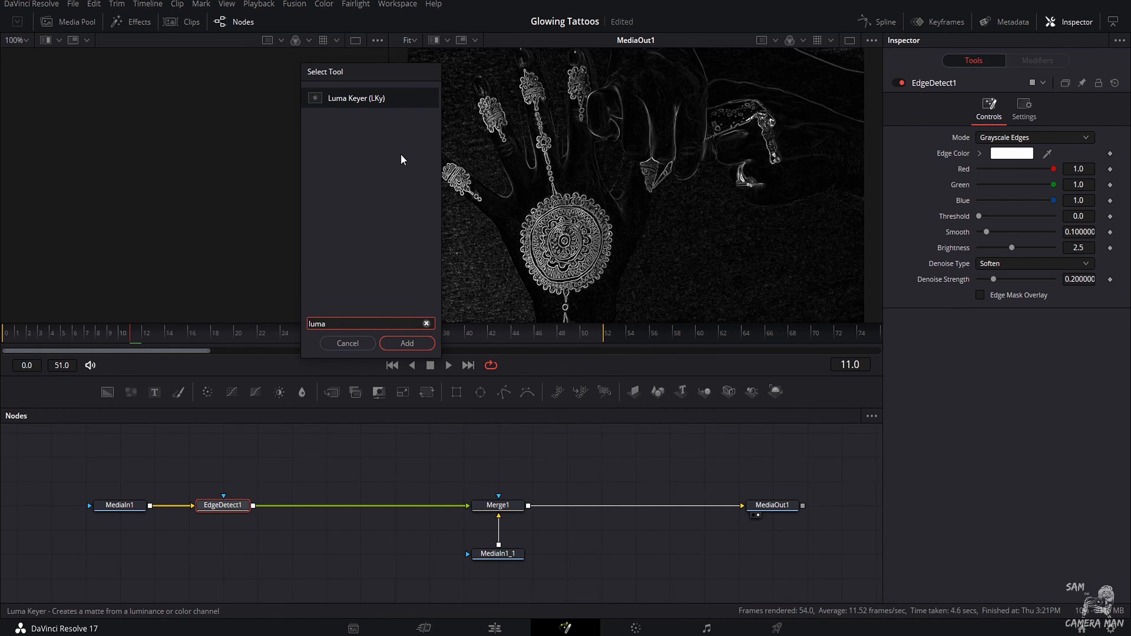
pyautogui.click(408, 342)
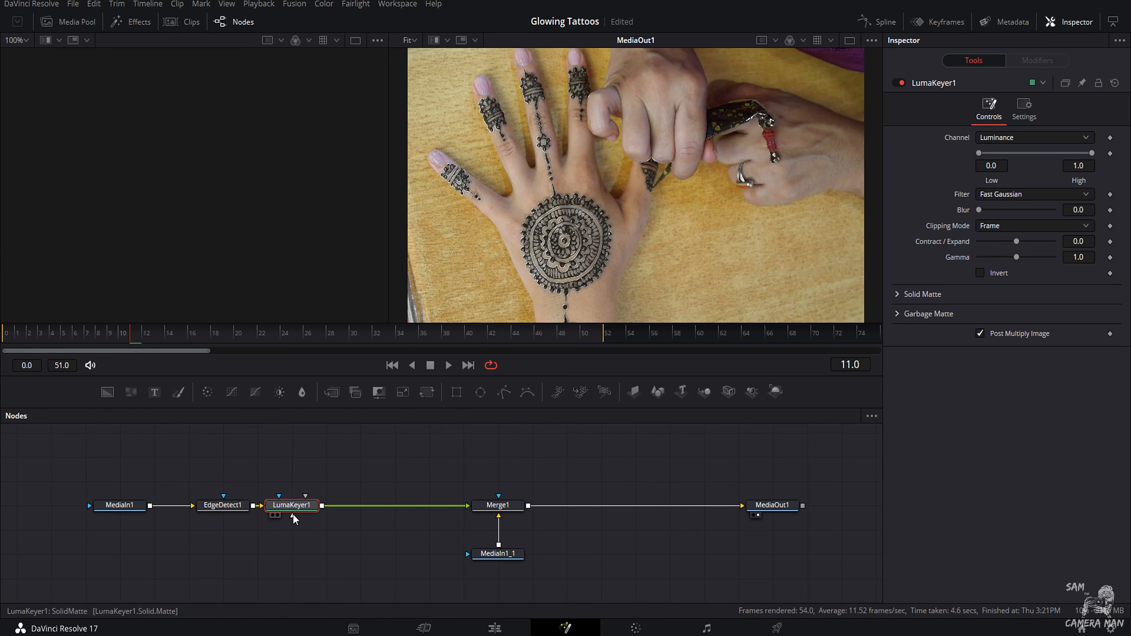
pyautogui.moveTo(313, 512); pyautogui.dragTo(279, 512)
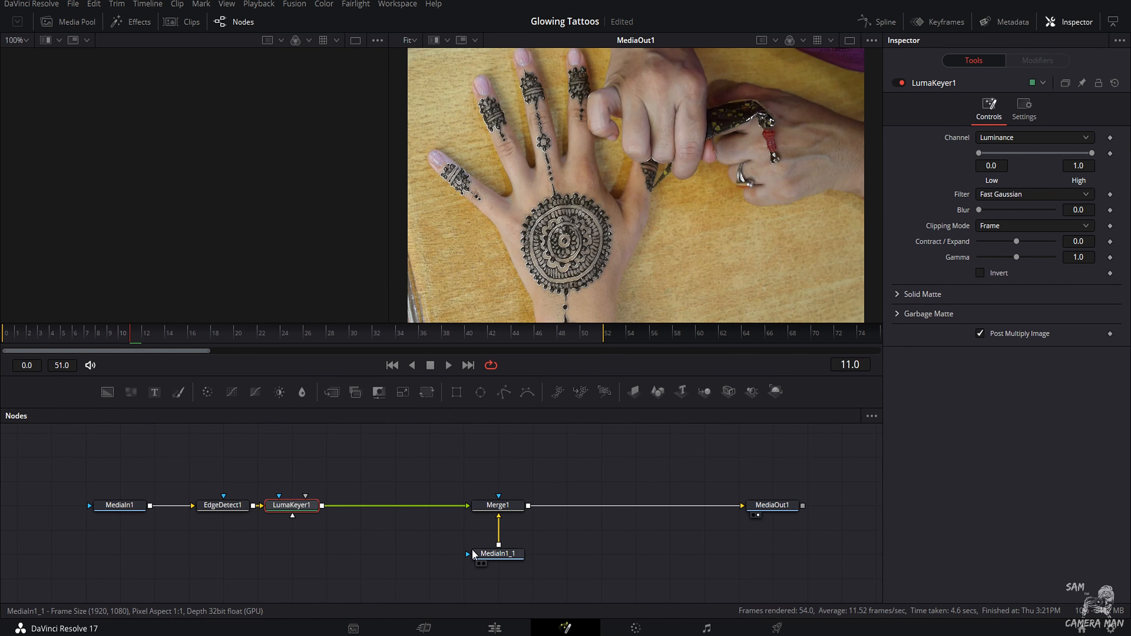
# Step: Raise the EdgeDetect1 brightness to about 4.47, with the threshold at 0
pyautogui.click(235, 513)
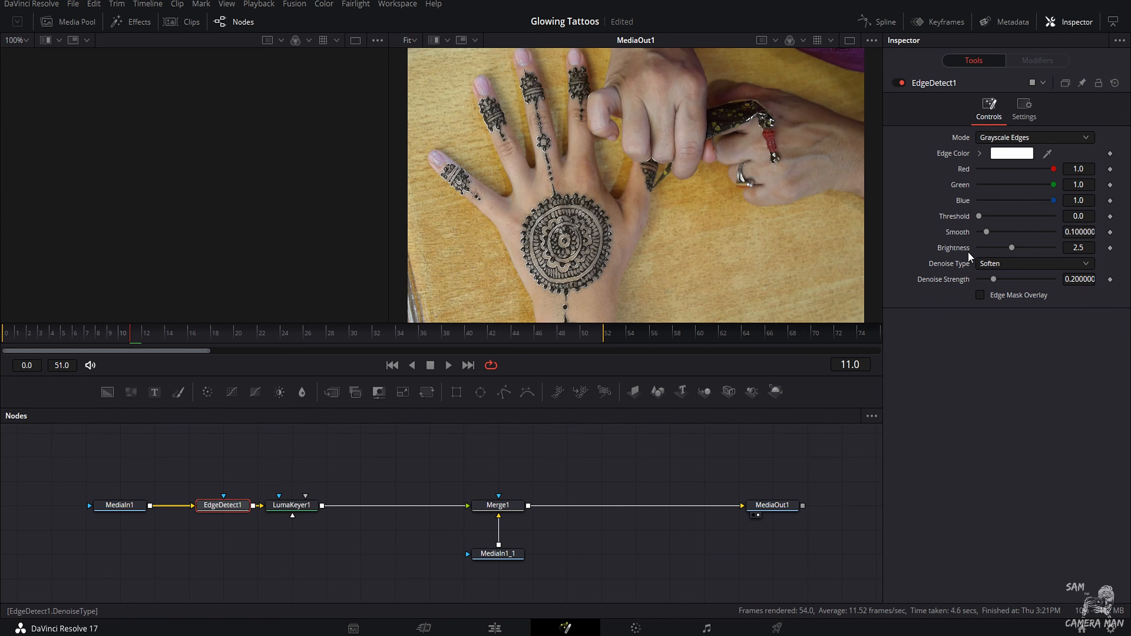
pyautogui.moveTo(989, 217); pyautogui.dragTo(939, 216)
pyautogui.moveTo(1014, 248); pyautogui.dragTo(1042, 252)
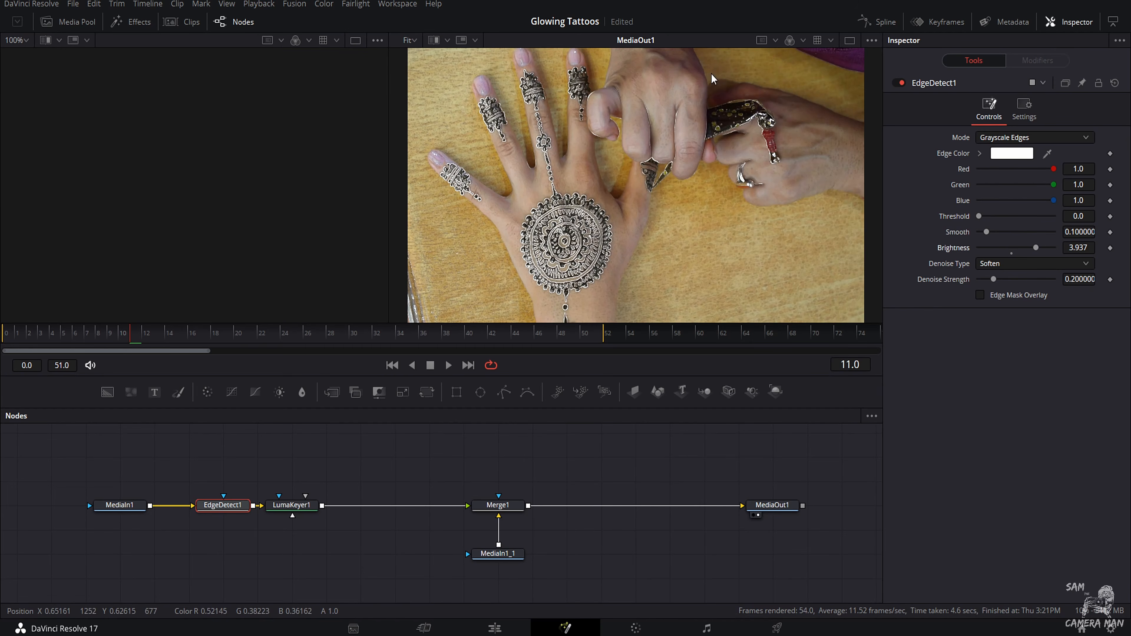
pyautogui.moveTo(1037, 252)
pyautogui.mouseDown()
pyautogui.moveTo(1066, 253)
pyautogui.moveTo(1045, 253)
pyautogui.mouseUp()
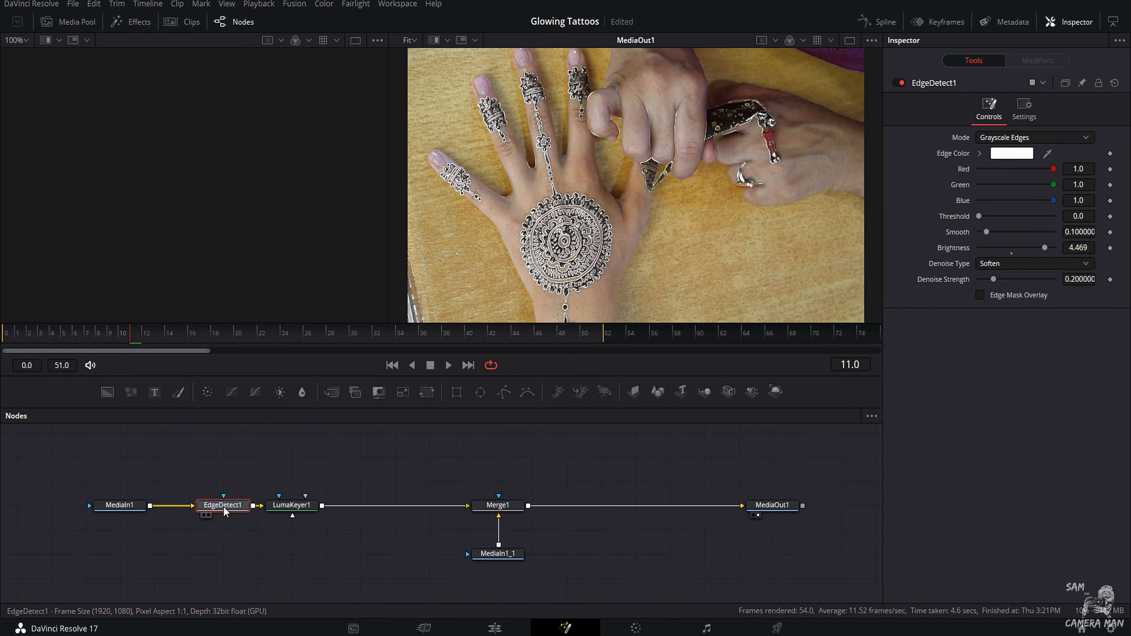
# Step: Add the OpenFX Glow node after LumaKeyer1 by searching the tools for "glow"
pyautogui.moveTo(270, 510)
pyautogui.mouseDown()
pyautogui.moveTo(304, 510)
pyautogui.moveTo(269, 510)
pyautogui.mouseUp()
pyautogui.hotkey('shift', 'space')
pyautogui.write('luma')
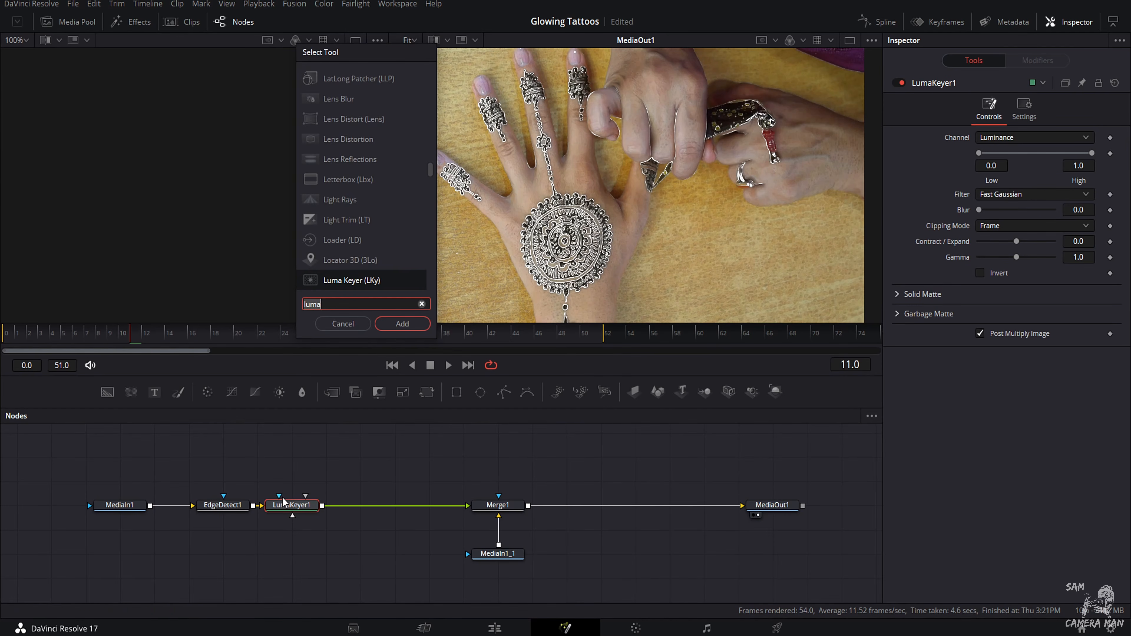
pyautogui.press('BackSpace')
pyautogui.press('BackSpace')
pyautogui.press('BackSpace')
pyautogui.press('BackSpace')
pyautogui.write('glow')
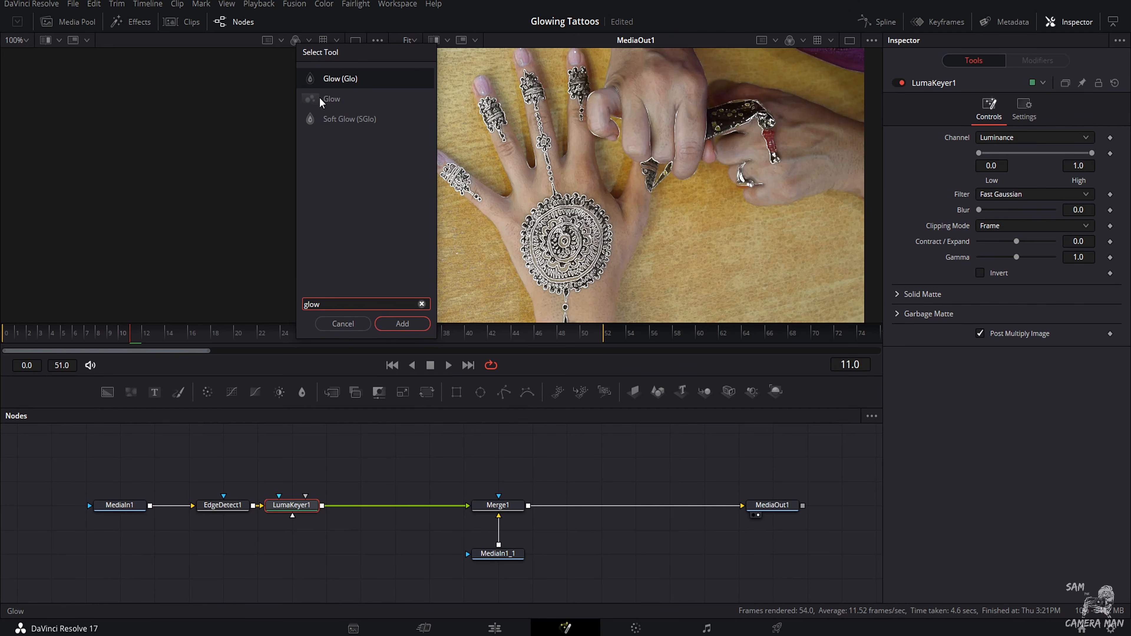
pyautogui.click(330, 98)
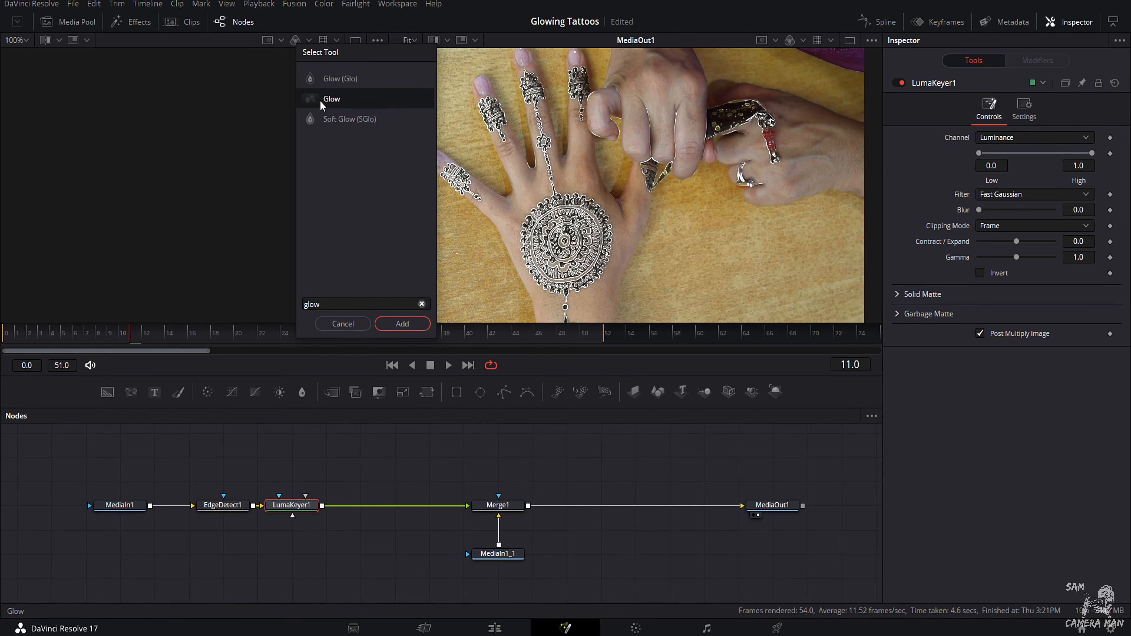
pyautogui.click(395, 325)
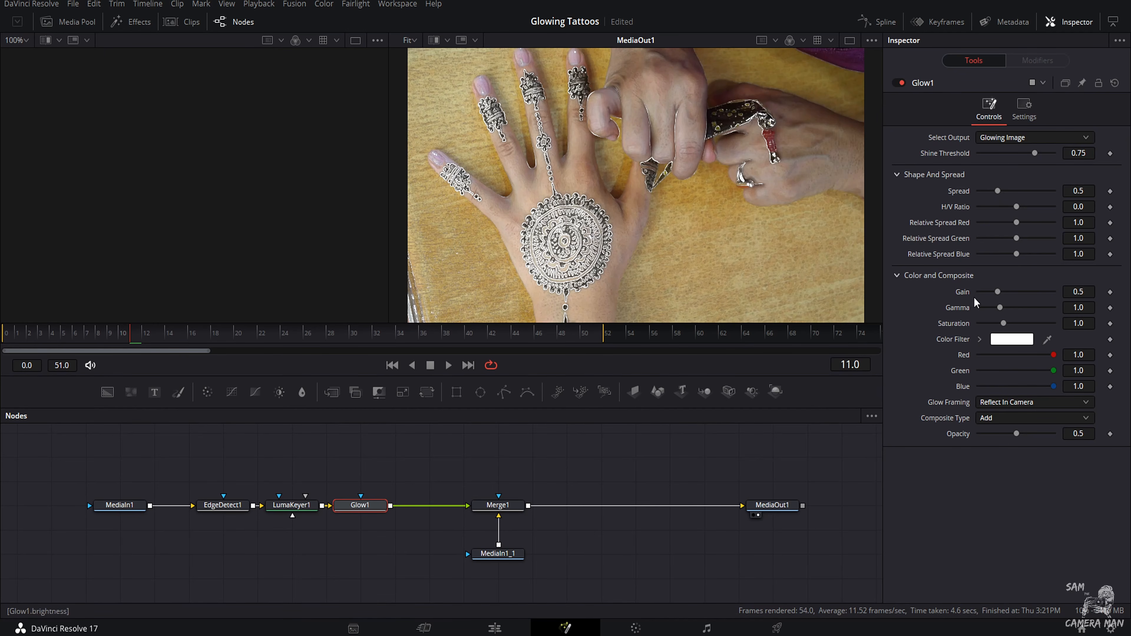
# Step: Reduce the Glow1 spread to about 0.016 and try an H/V ratio of -1.0 in a single viewer before returning it to 0.0
pyautogui.moveTo(999, 192); pyautogui.dragTo(969, 197)
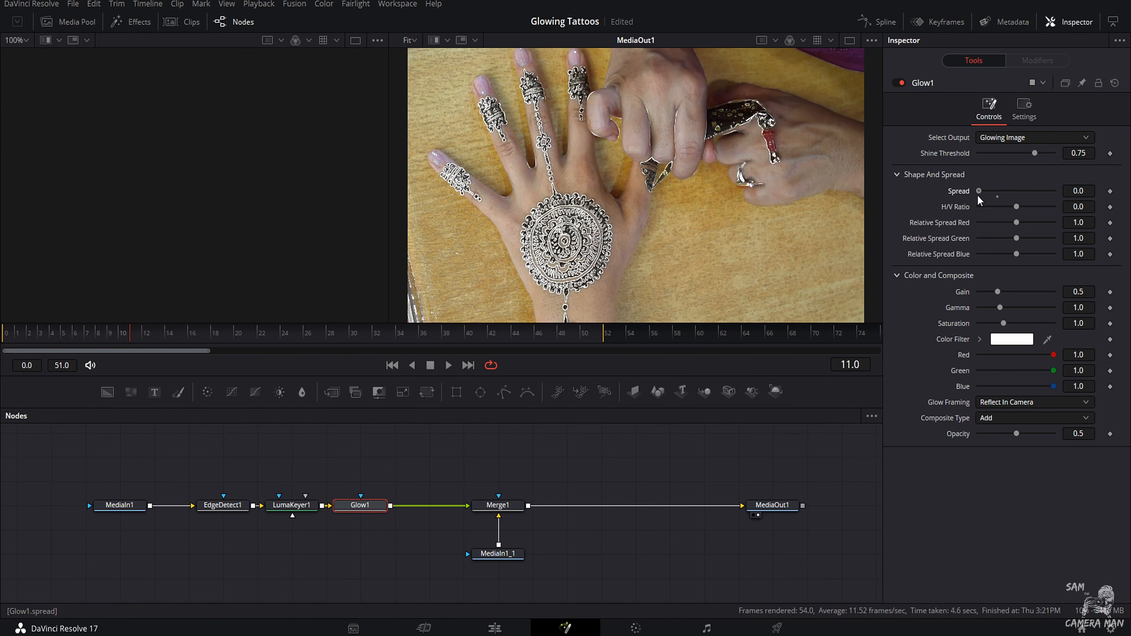
pyautogui.moveTo(979, 196); pyautogui.dragTo(981, 197)
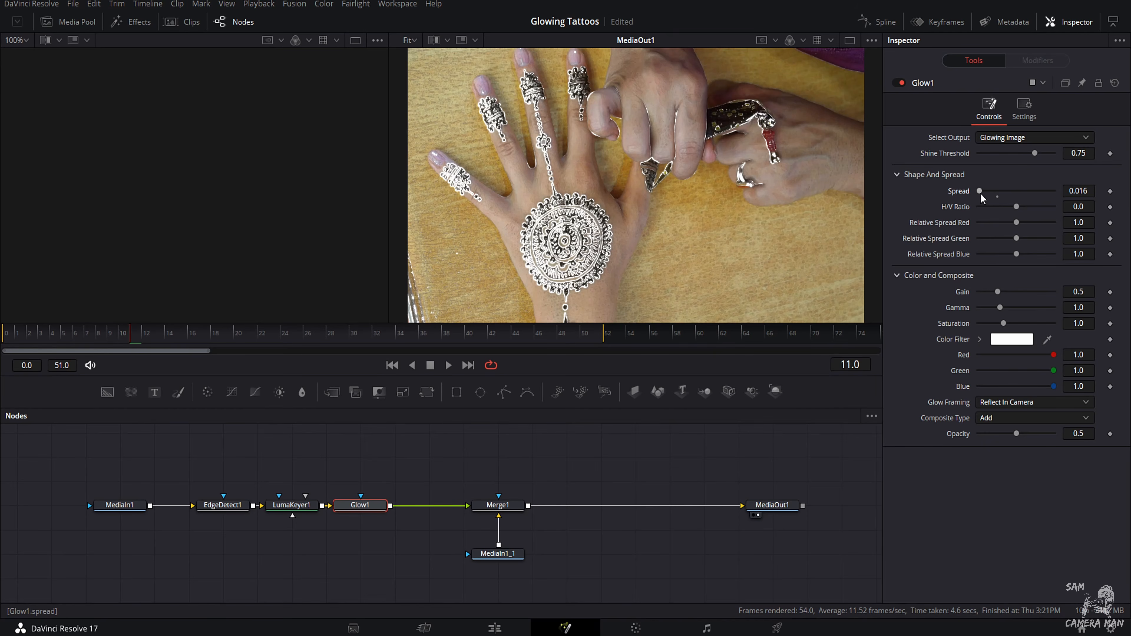
pyautogui.moveTo(1018, 207); pyautogui.dragTo(979, 214)
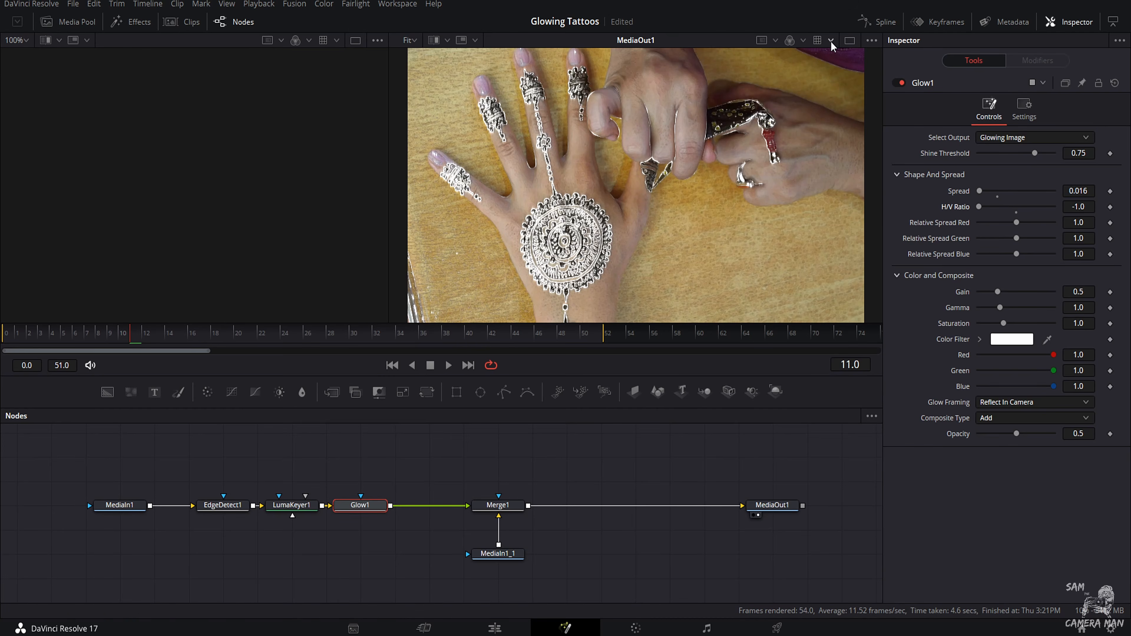
pyautogui.click(846, 41)
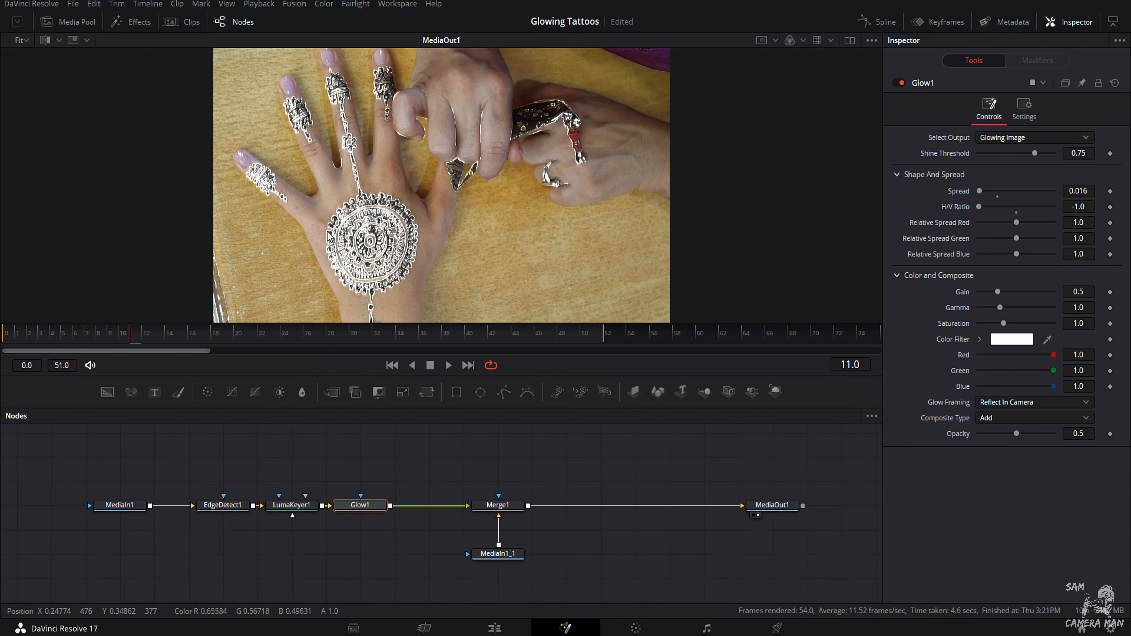
pyautogui.scroll(5, 379, 240)
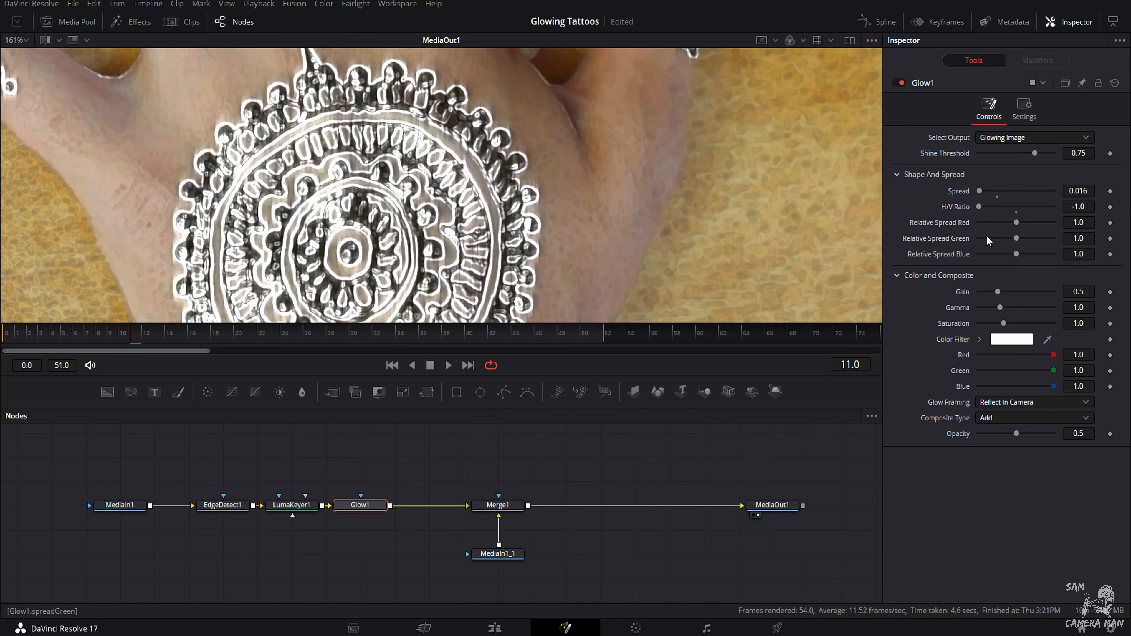
pyautogui.moveTo(984, 213); pyautogui.dragTo(1018, 209)
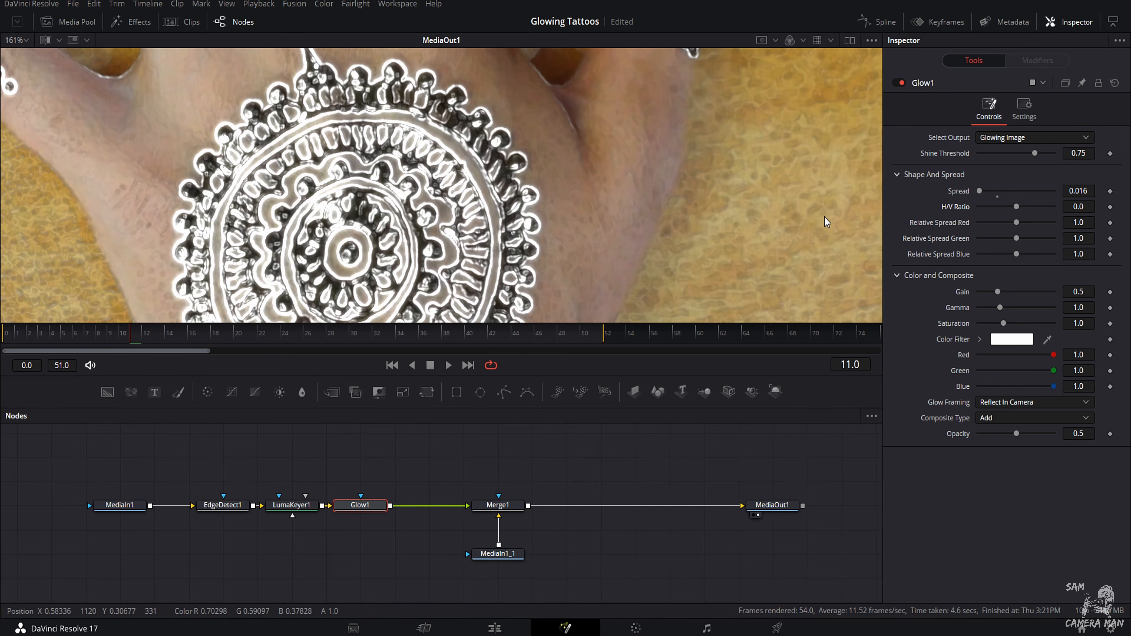
pyautogui.scroll(-2, 731, 192)
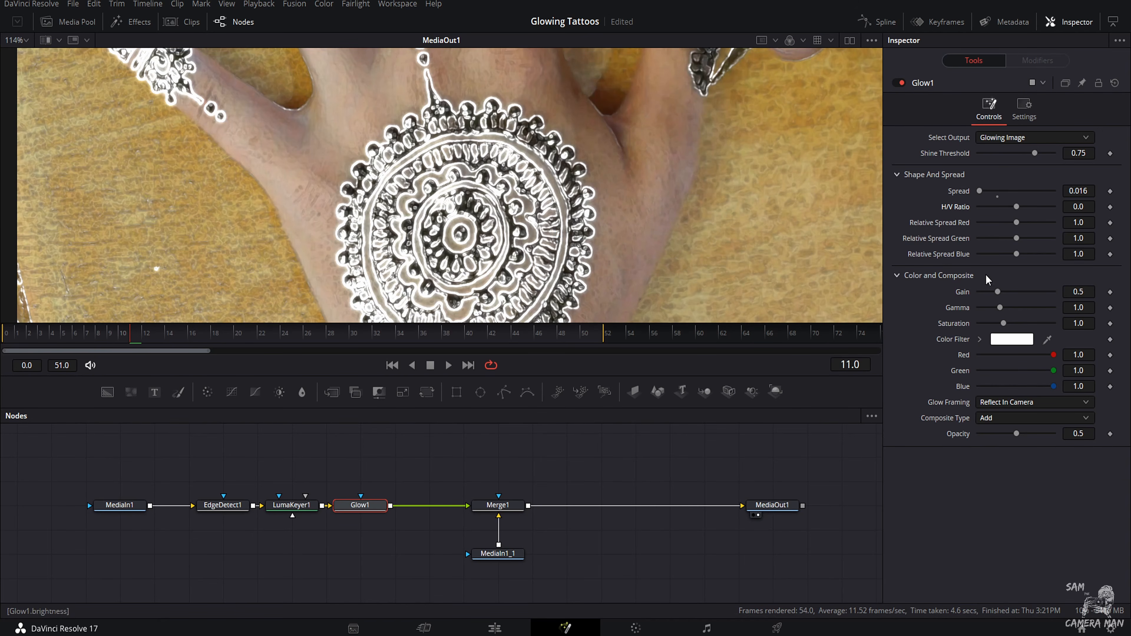
# Step: Set the Glow1 gain to about 0.598, gamma to about 0.773 and saturation to 3.0, and go to frame 0
pyautogui.moveTo(1002, 291)
pyautogui.mouseDown()
pyautogui.moveTo(1021, 290)
pyautogui.moveTo(997, 291)
pyautogui.moveTo(1011, 291)
pyautogui.moveTo(994, 309)
pyautogui.mouseUp()
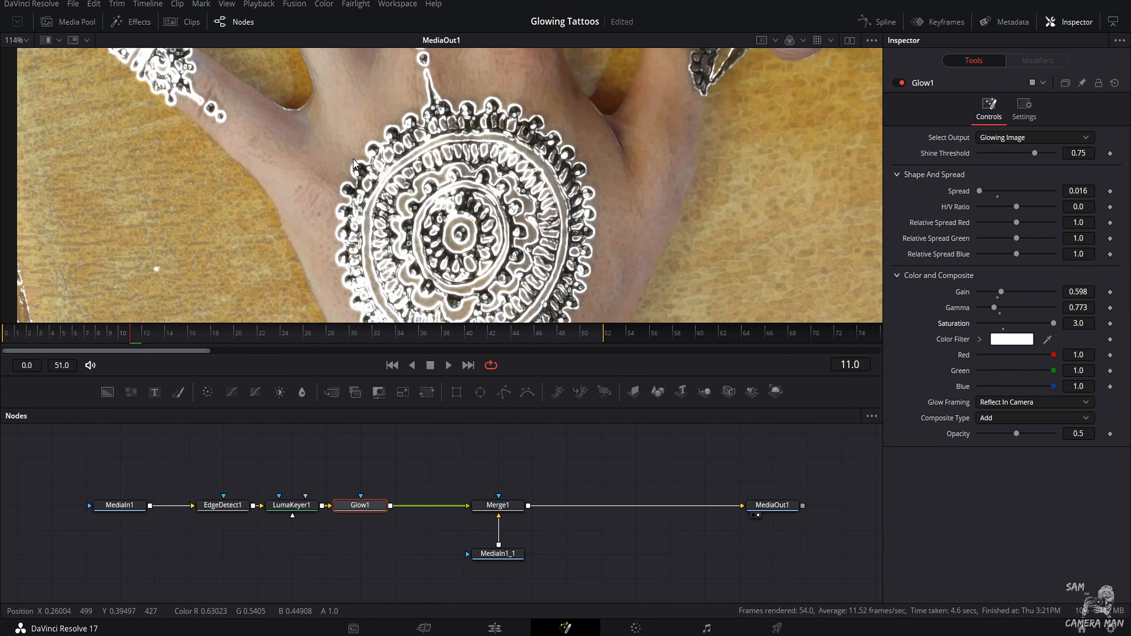
pyautogui.scroll(-2, 477, 211)
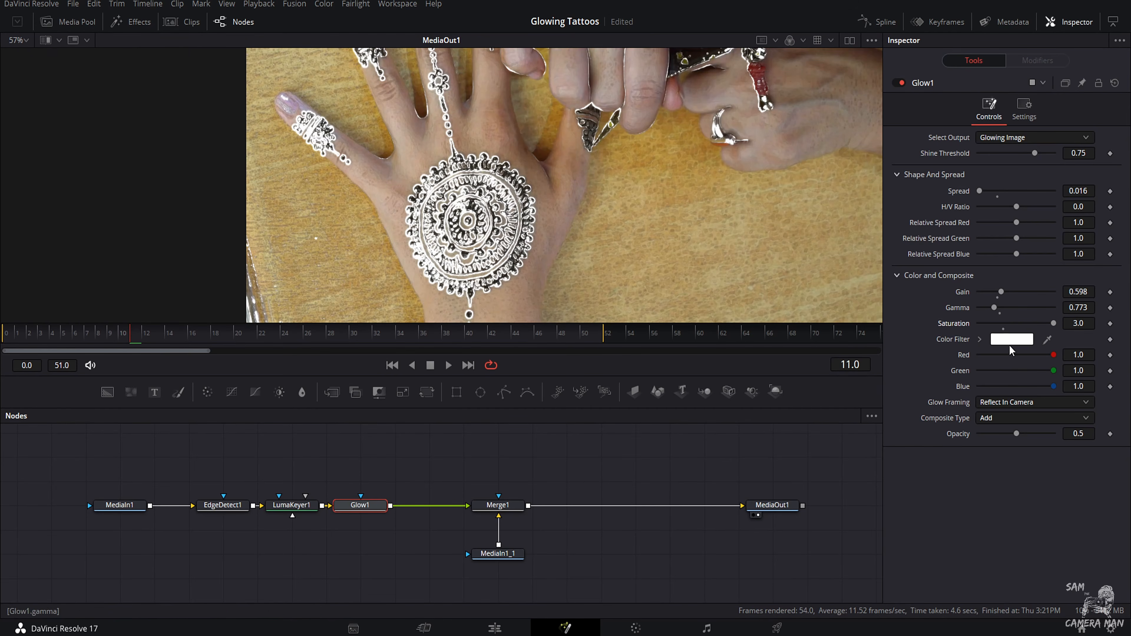
pyautogui.click(30, 338)
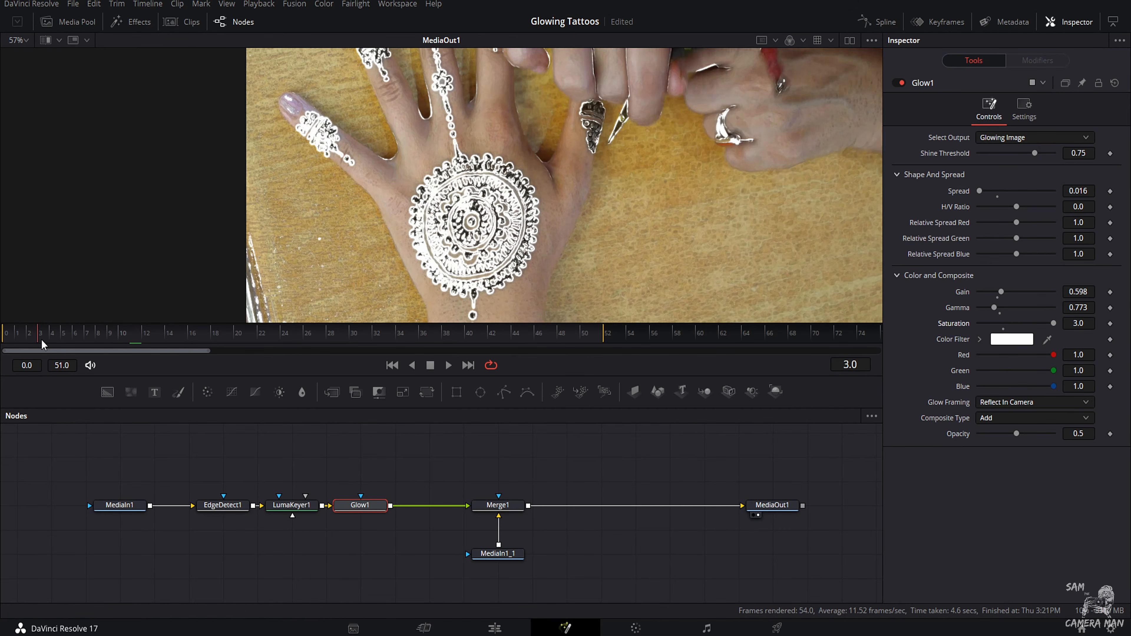
pyautogui.moveTo(33, 341); pyautogui.dragTo(4, 353)
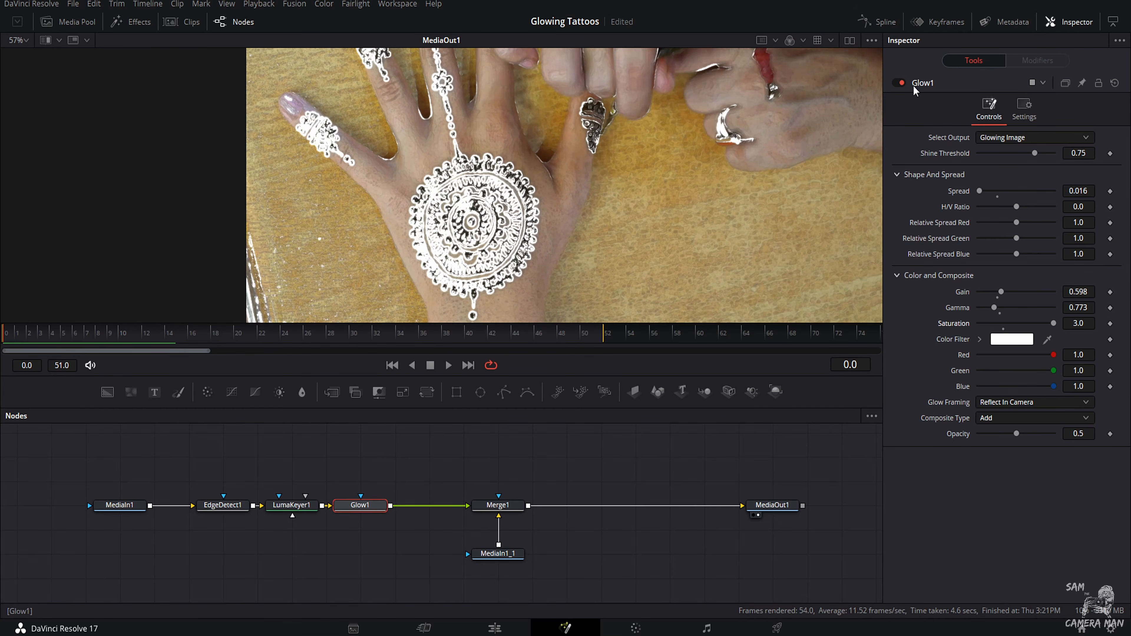
# Step: Lower the Glow1 gain to about 0.173 and raise gamma to about 1.17, leaving the H/V ratio at 0.0
pyautogui.moveTo(1017, 208)
pyautogui.mouseDown()
pyautogui.moveTo(1001, 209)
pyautogui.moveTo(1012, 213)
pyautogui.mouseUp()
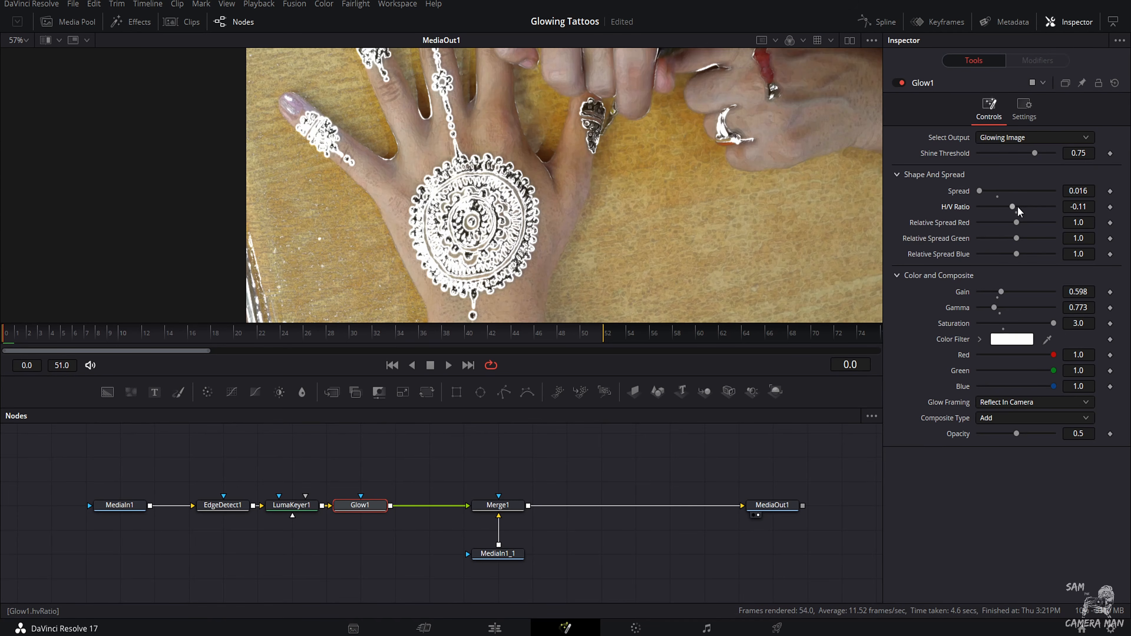
pyautogui.click(1016, 213)
pyautogui.moveTo(1002, 296)
pyautogui.mouseDown()
pyautogui.moveTo(982, 297)
pyautogui.moveTo(1004, 311)
pyautogui.mouseUp()
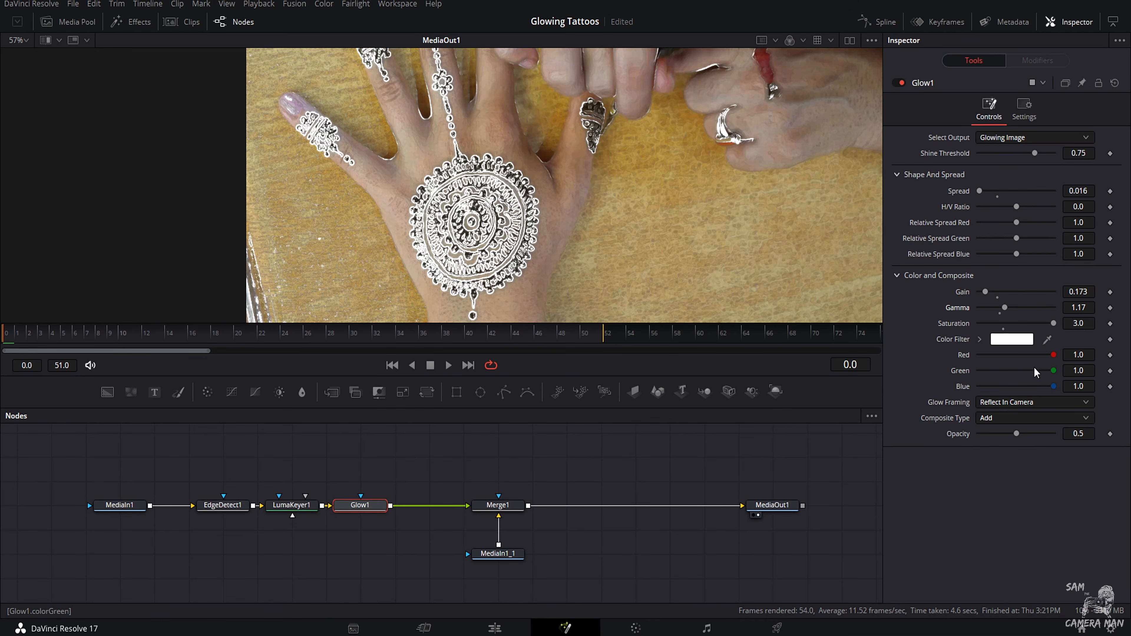
# Step: Keyframe the Glow1 color filter as pure green at frame 0, and set the gain to about 0.299 and gamma to about 1.545
pyautogui.click(1109, 371)
pyautogui.moveTo(1053, 354); pyautogui.dragTo(966, 353)
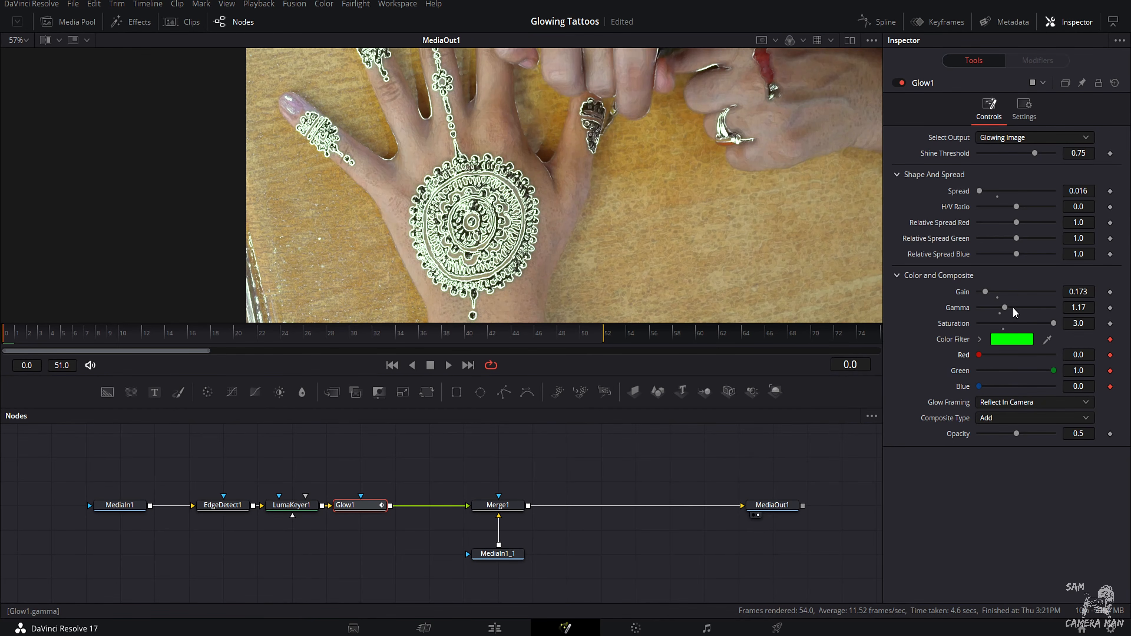
pyautogui.moveTo(1005, 308)
pyautogui.mouseDown()
pyautogui.moveTo(986, 305)
pyautogui.moveTo(1037, 307)
pyautogui.moveTo(993, 300)
pyautogui.mouseUp()
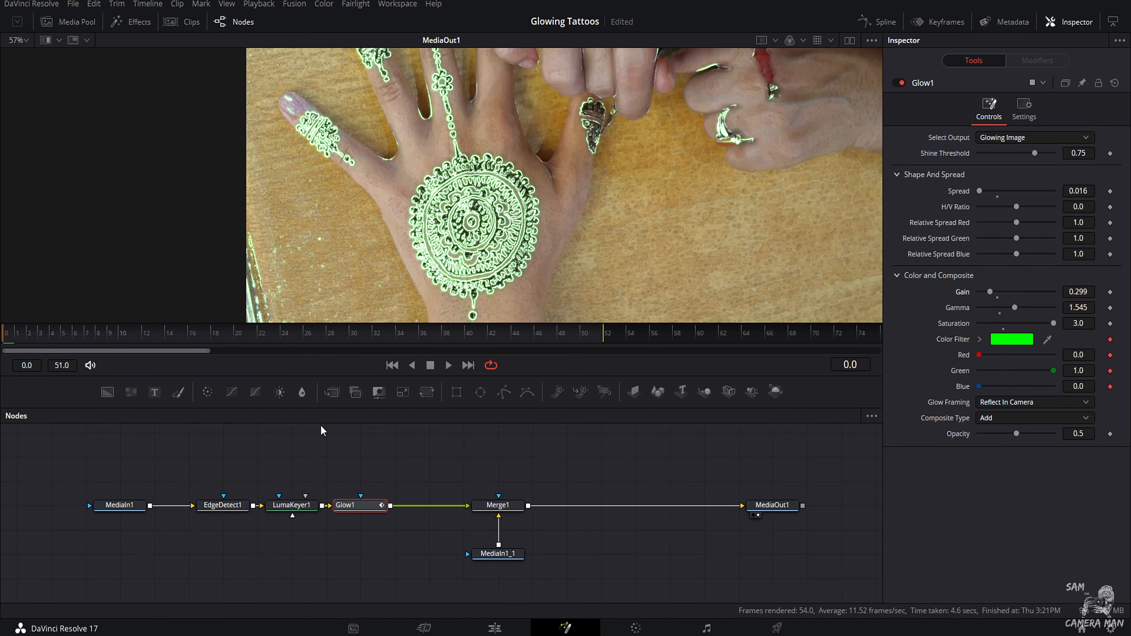
# Step: Keyframe the Glow1 color filter as red 0.85, green 0.05, blue 0.685 at frame 8 and red 0.134, green 0.748, blue 0.866 at frame 18
pyautogui.moveTo(17, 336); pyautogui.dragTo(97, 340)
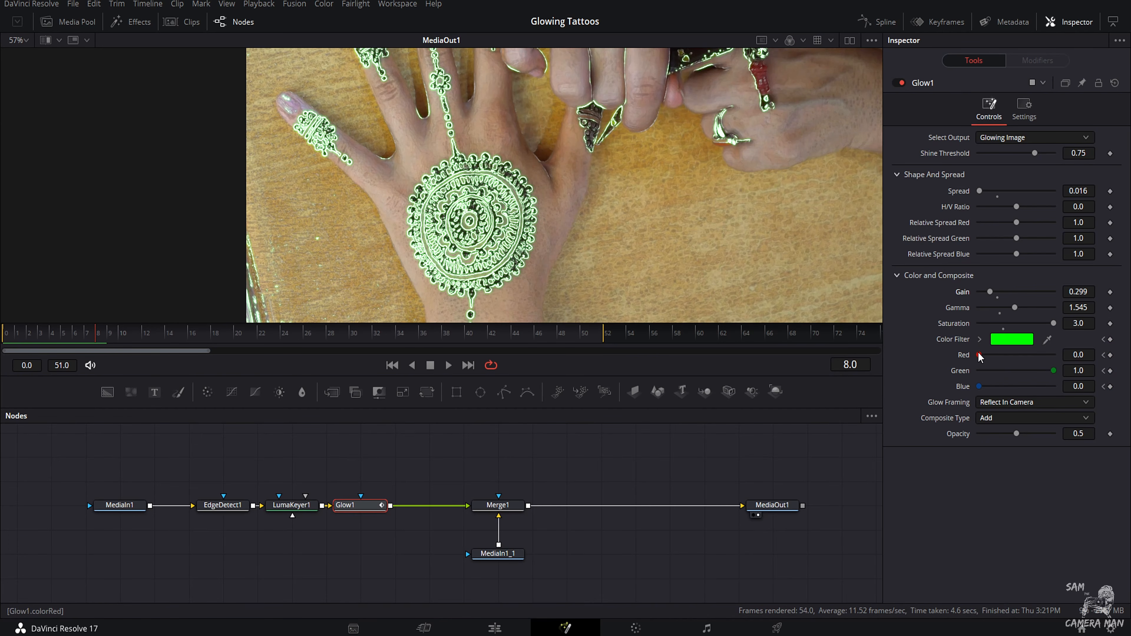
pyautogui.moveTo(978, 354); pyautogui.dragTo(1033, 363)
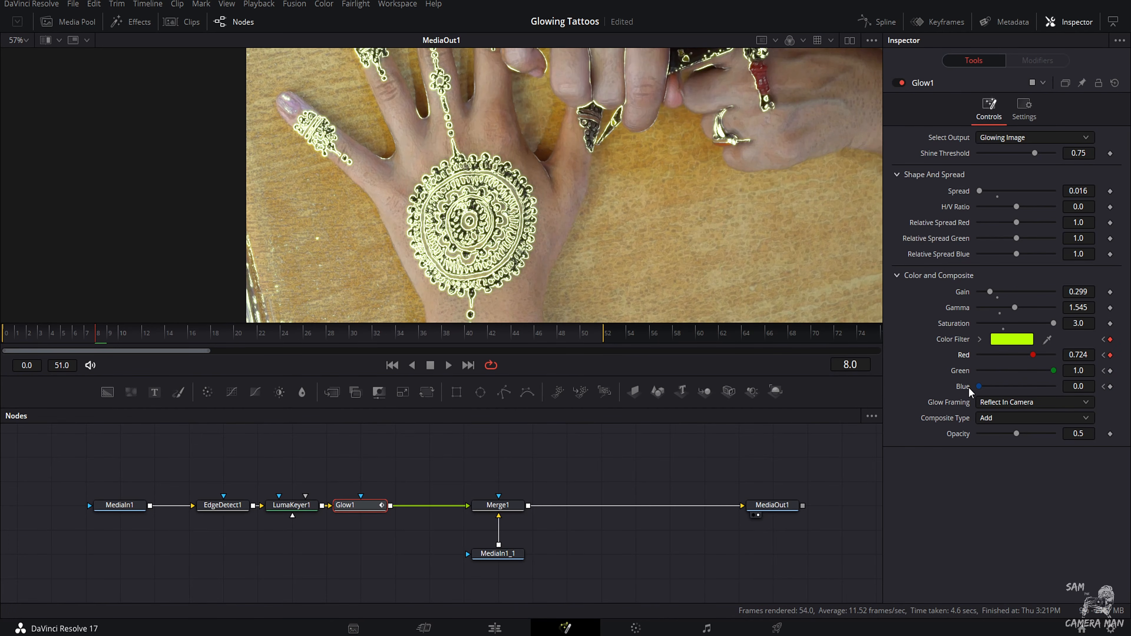
pyautogui.moveTo(978, 386)
pyautogui.mouseDown()
pyautogui.moveTo(1001, 391)
pyautogui.moveTo(1007, 372)
pyautogui.moveTo(969, 375)
pyautogui.moveTo(1032, 382)
pyautogui.moveTo(1045, 357)
pyautogui.mouseUp()
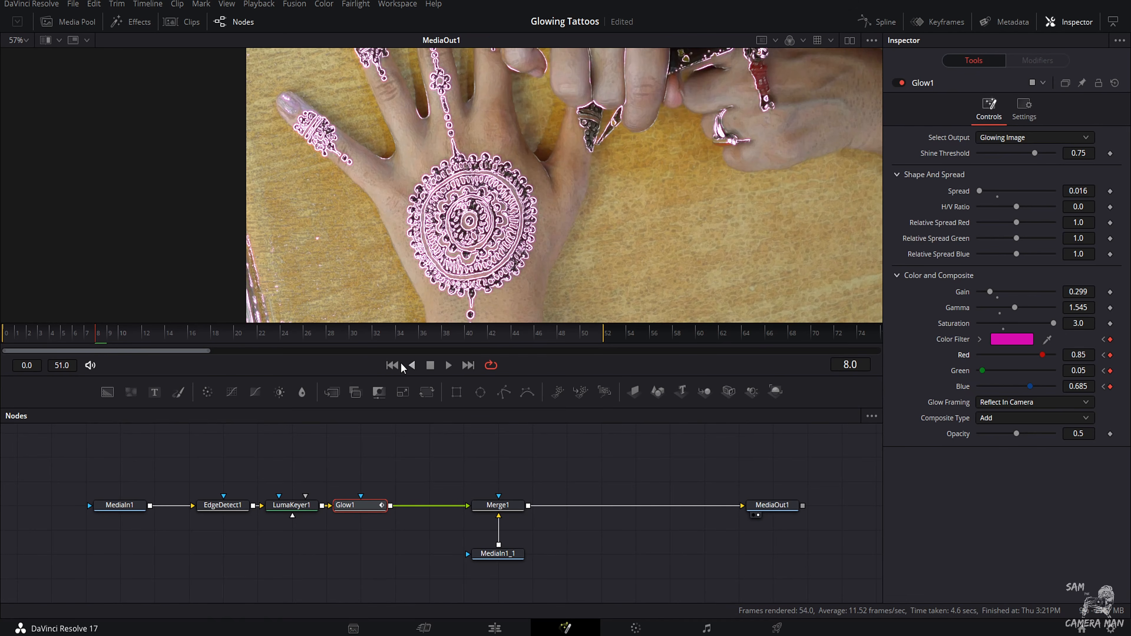
pyautogui.moveTo(108, 347); pyautogui.dragTo(212, 347)
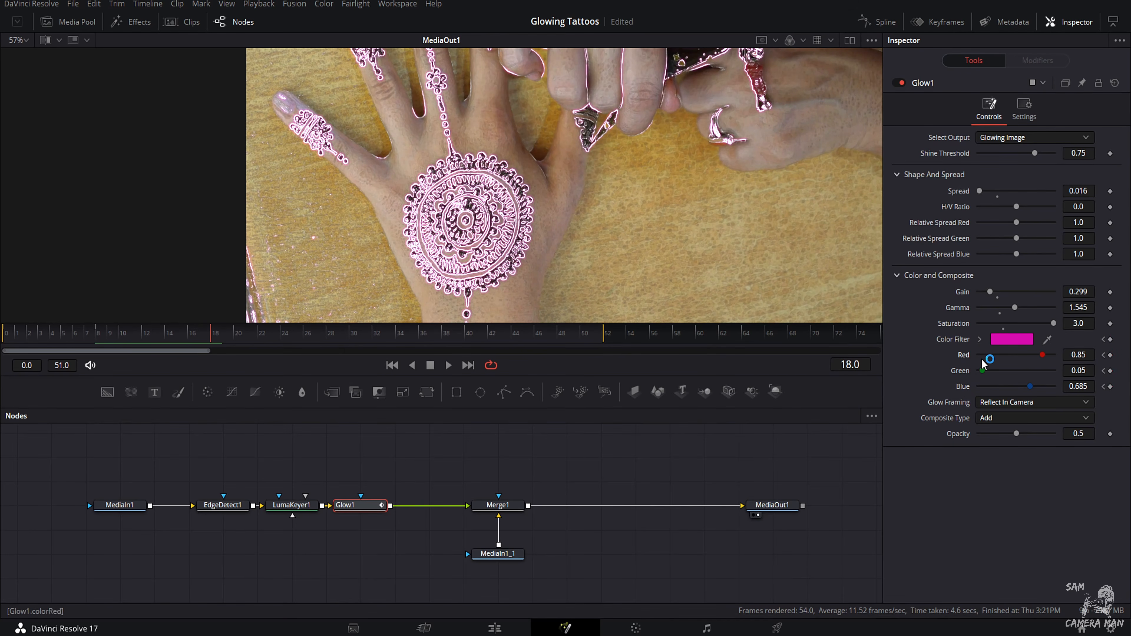
pyautogui.moveTo(982, 371); pyautogui.dragTo(1034, 374)
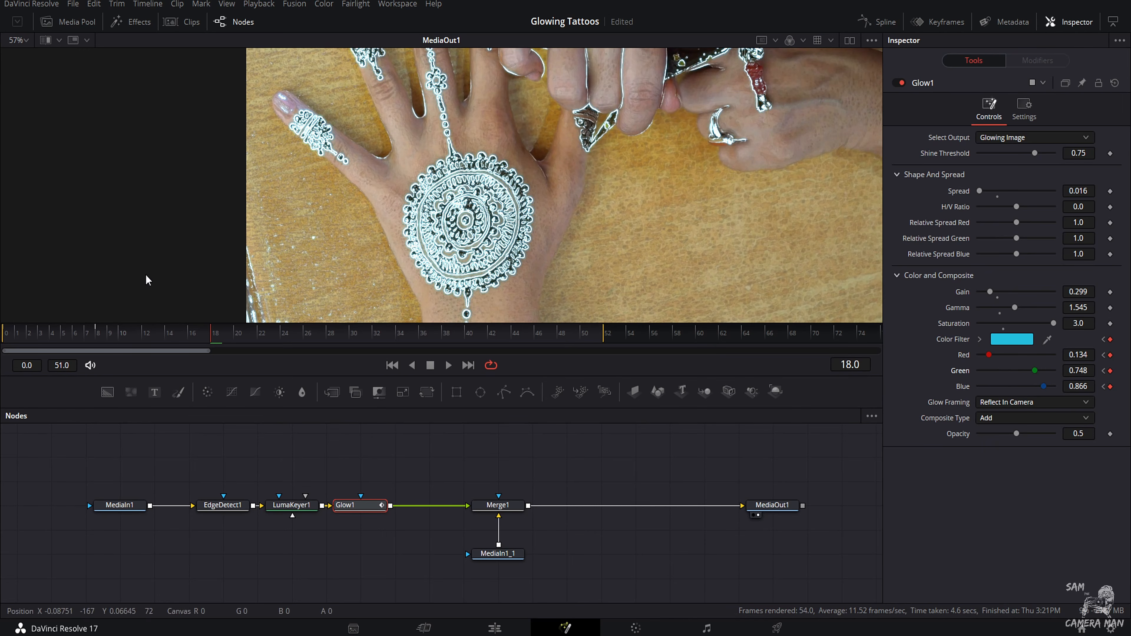
# Step: Keyframe the Glow1 color filter as pure blue at frame 35, with red and green at 0.0 and blue at 1.0
pyautogui.moveTo(239, 345); pyautogui.dragTo(418, 354)
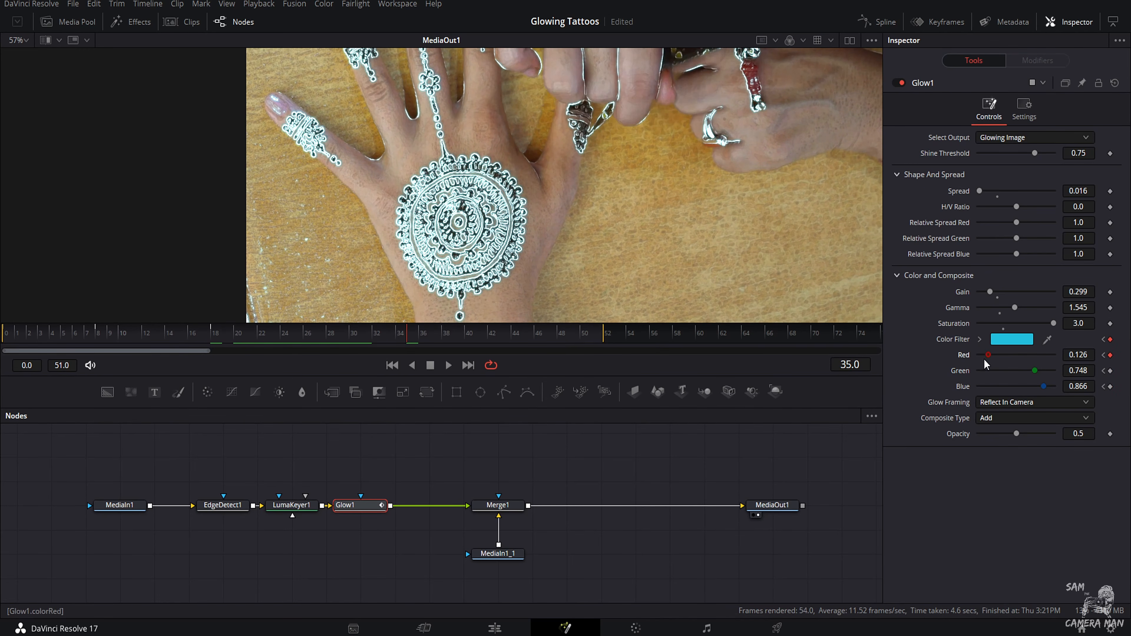
pyautogui.moveTo(989, 355); pyautogui.dragTo(976, 356)
pyautogui.moveTo(1037, 375); pyautogui.dragTo(986, 376)
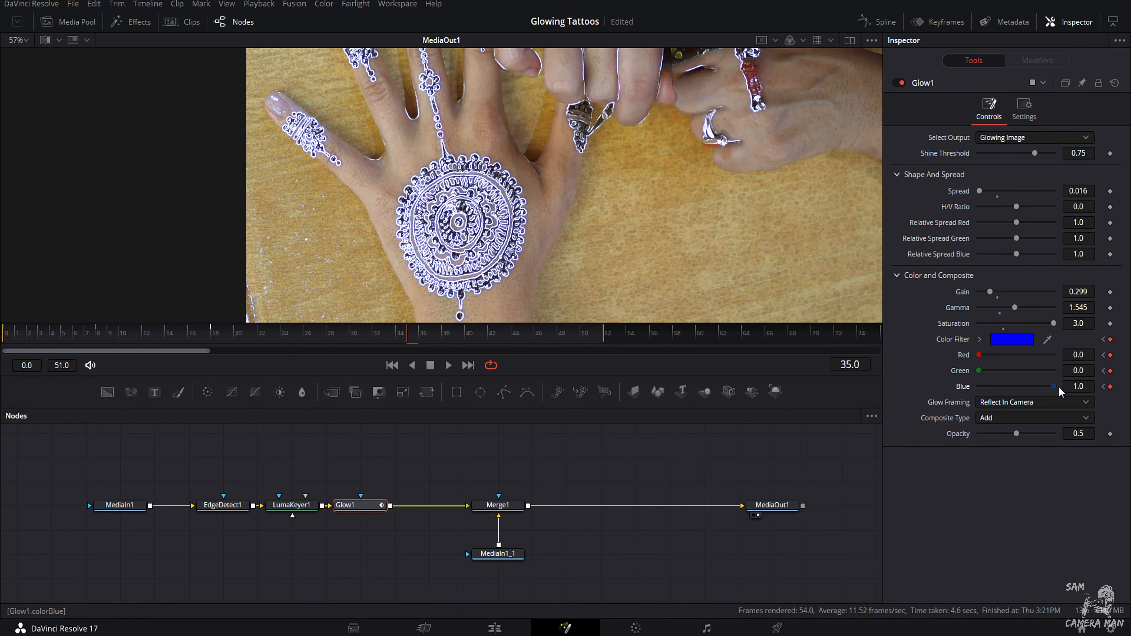
# Step: Keyframe the Glow1 color filter as orange at frame 45 with red 0.976, green 0.55 and blue 0.2, and play back the color animation
pyautogui.moveTo(473, 333); pyautogui.dragTo(522, 333)
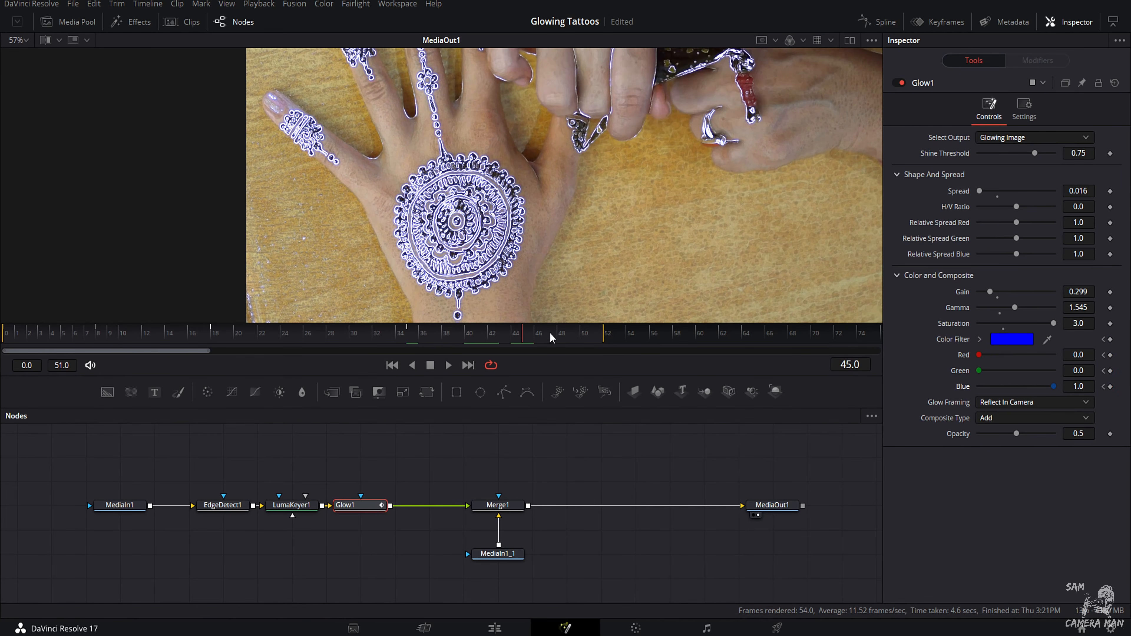
pyautogui.moveTo(976, 354); pyautogui.dragTo(1035, 357)
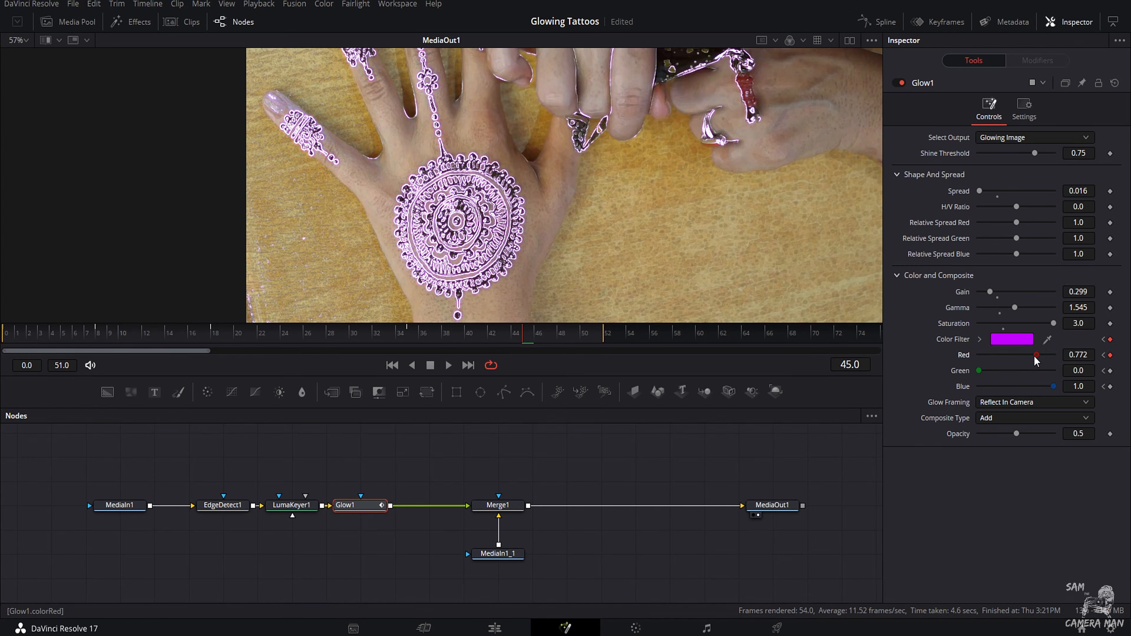
pyautogui.click(1020, 370)
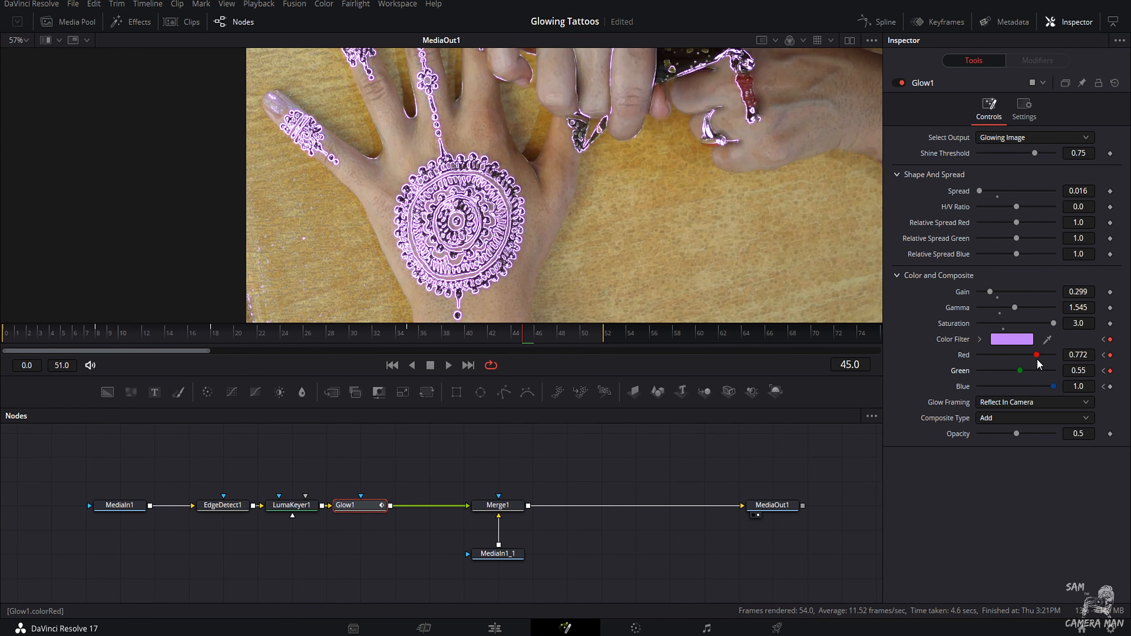
pyautogui.click(1048, 385)
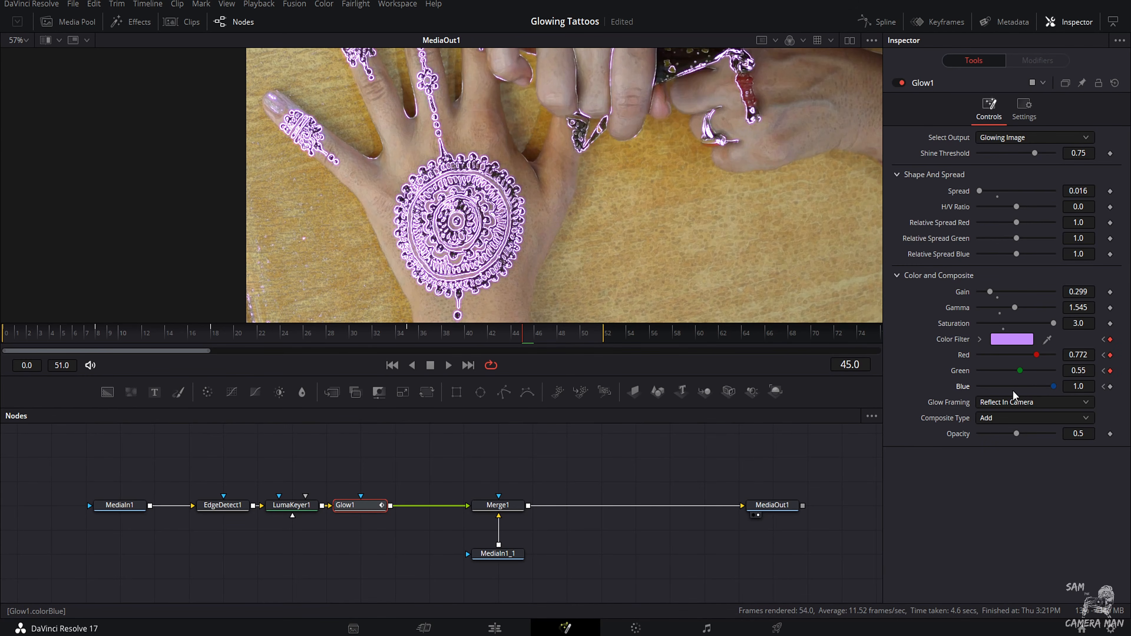
pyautogui.click(993, 386)
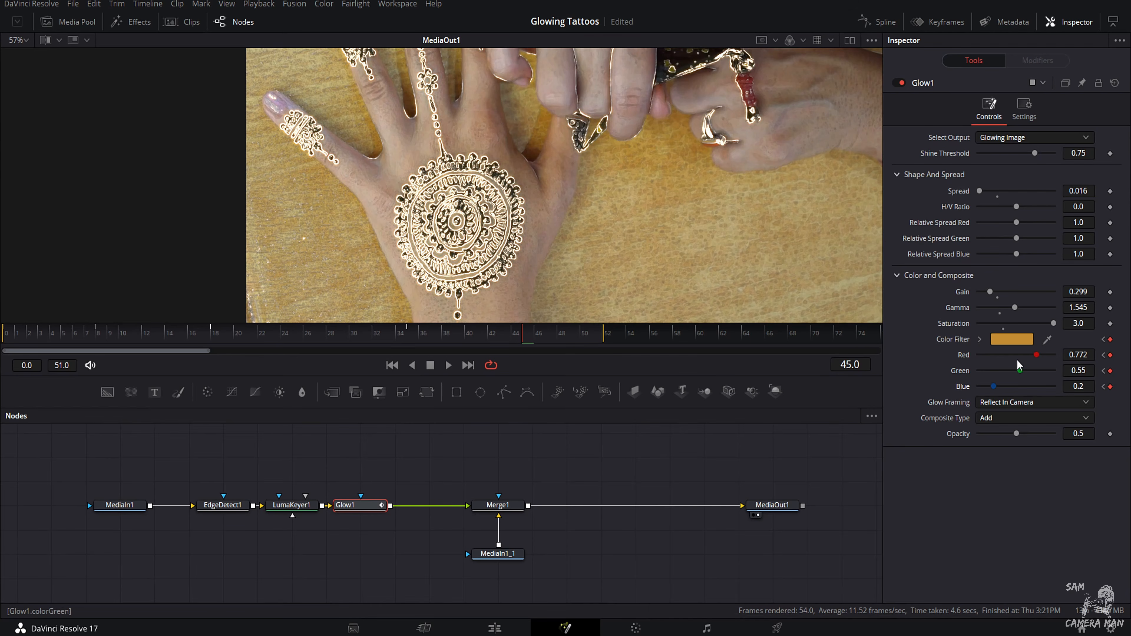
pyautogui.moveTo(1037, 356); pyautogui.dragTo(1052, 356)
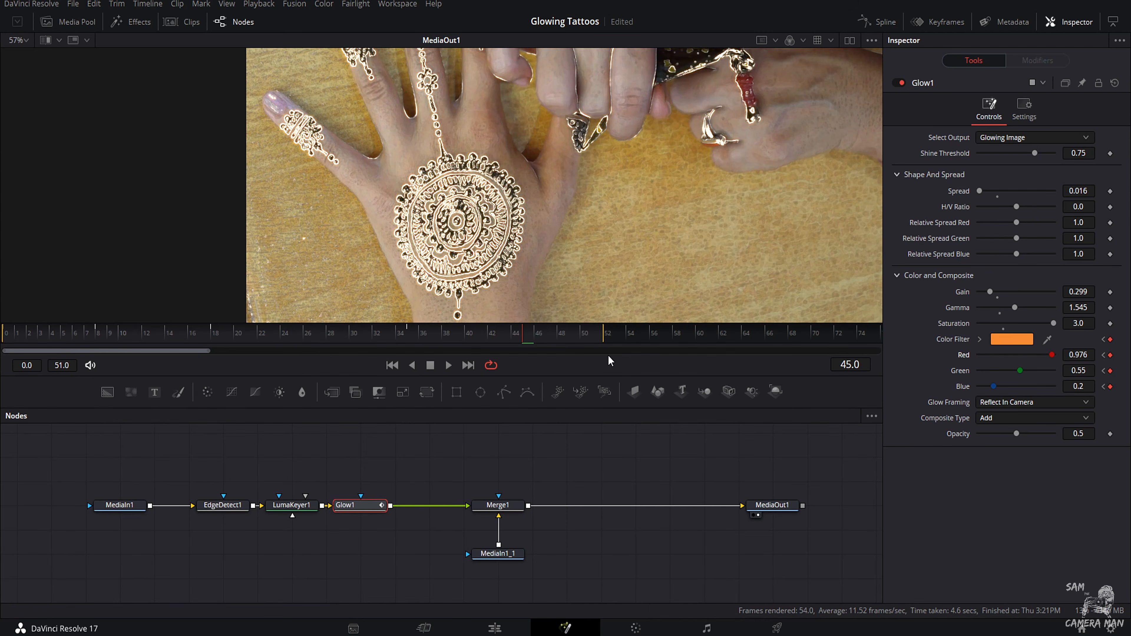
pyautogui.press('space')
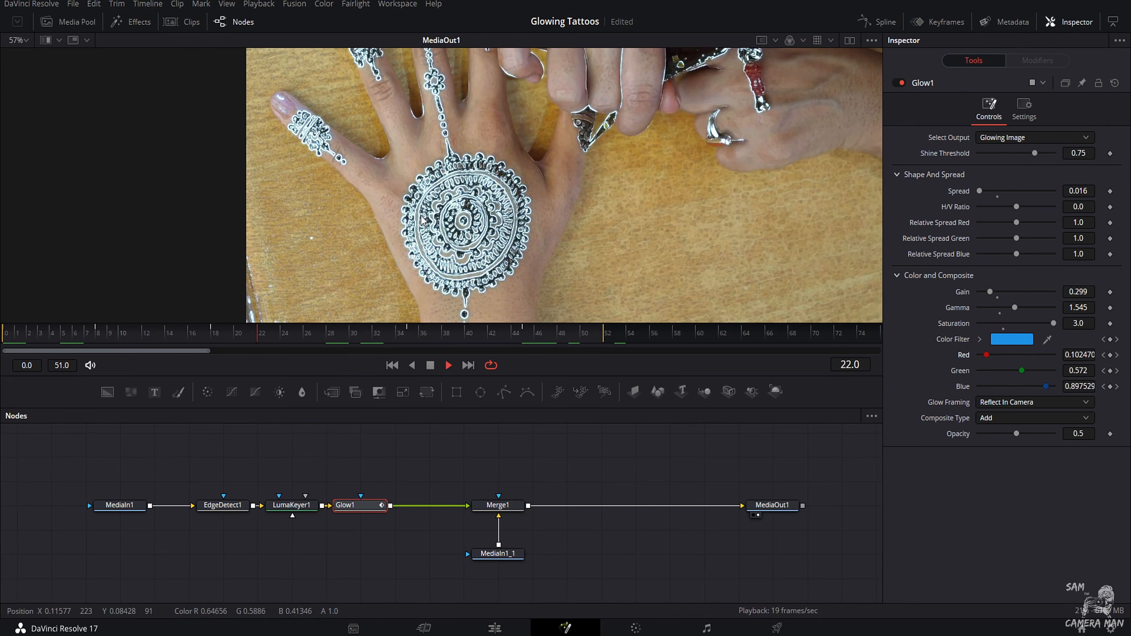
pyautogui.press('space')
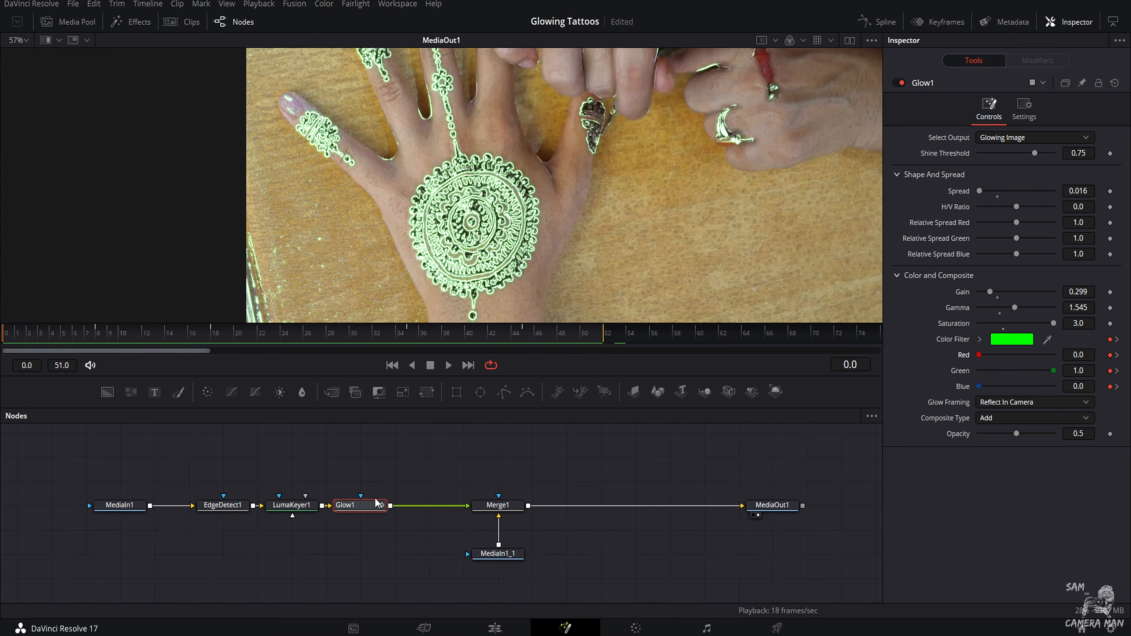
# Step: Insert a Transform node between Glow1 and Merge1, and shift Merge1 and MediaIn1_1 along to make room for it
pyautogui.hotkey('shift', 'space')
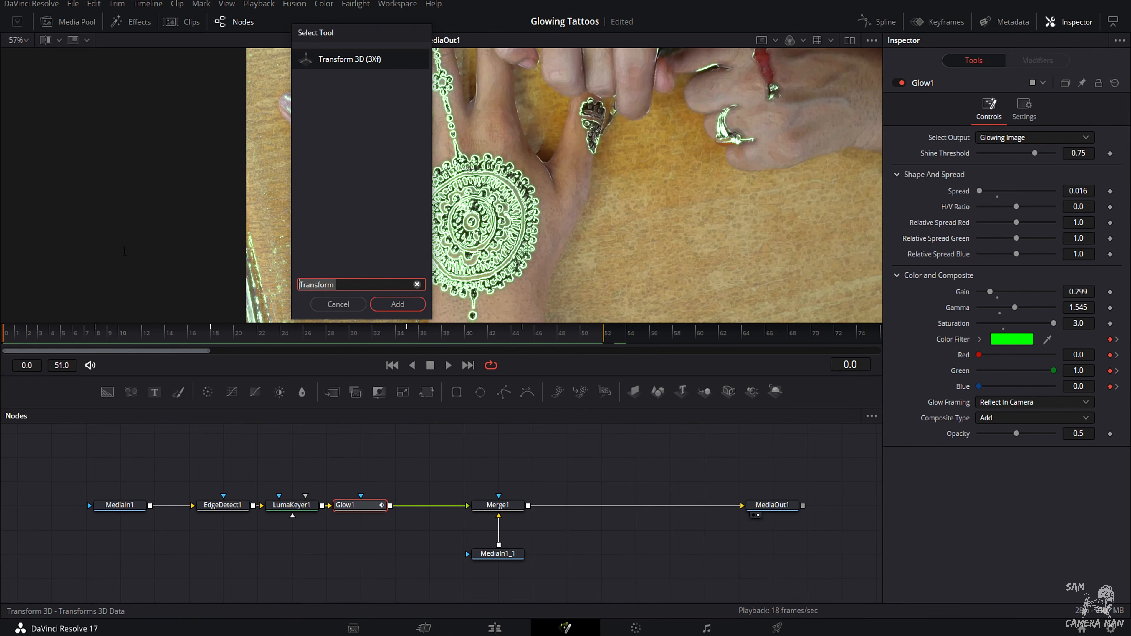
pyautogui.write('xf')
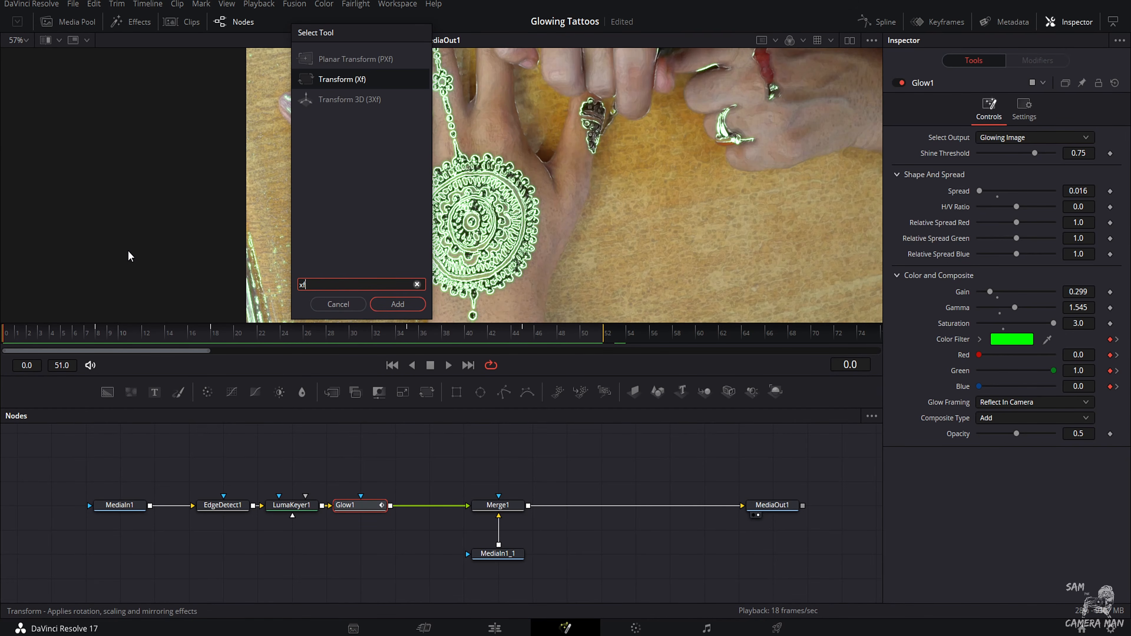
pyautogui.click(391, 306)
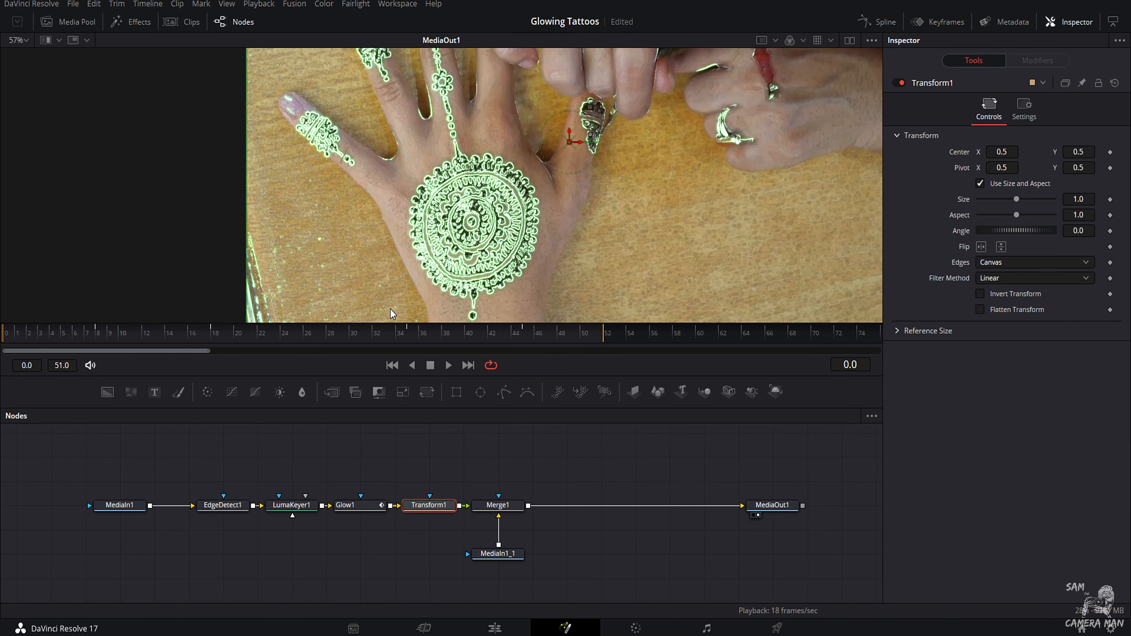
pyautogui.moveTo(492, 506); pyautogui.dragTo(526, 506)
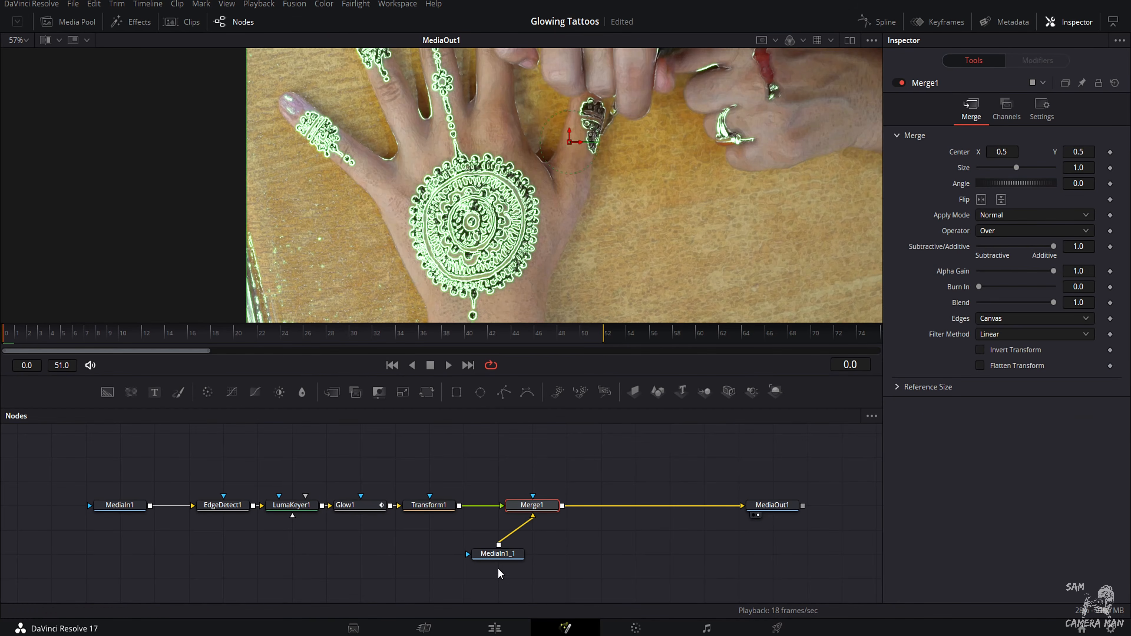
pyautogui.moveTo(505, 563); pyautogui.dragTo(537, 562)
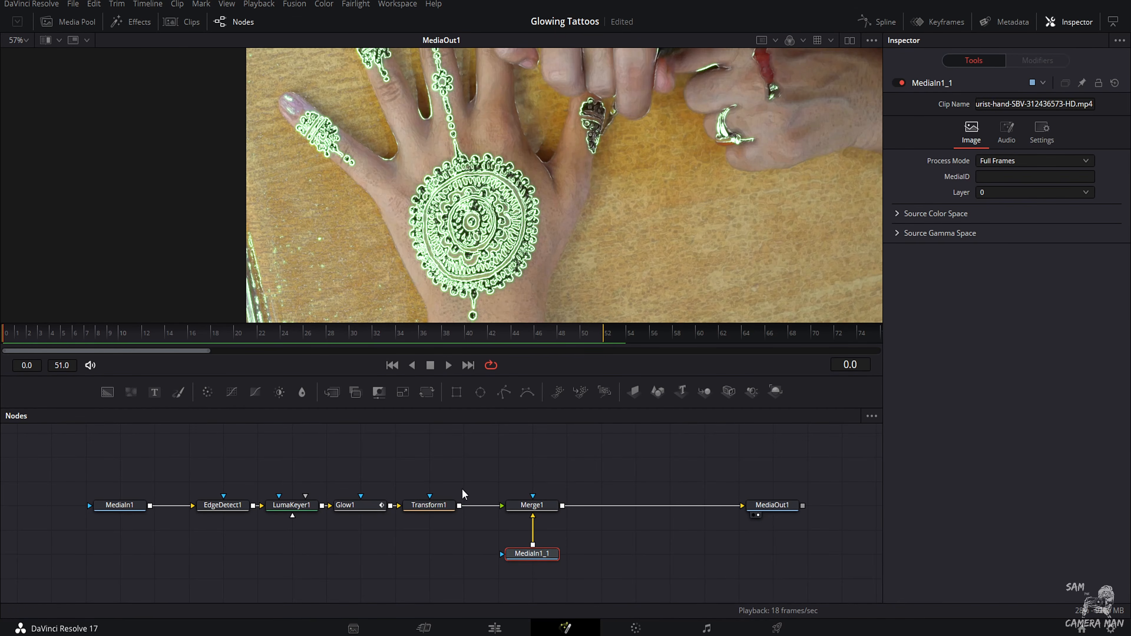
# Step: Scale the glow layer in Transform1 to a size of 1.09 and nudge its X center to the right, offsetting it from the henna
pyautogui.click(429, 505)
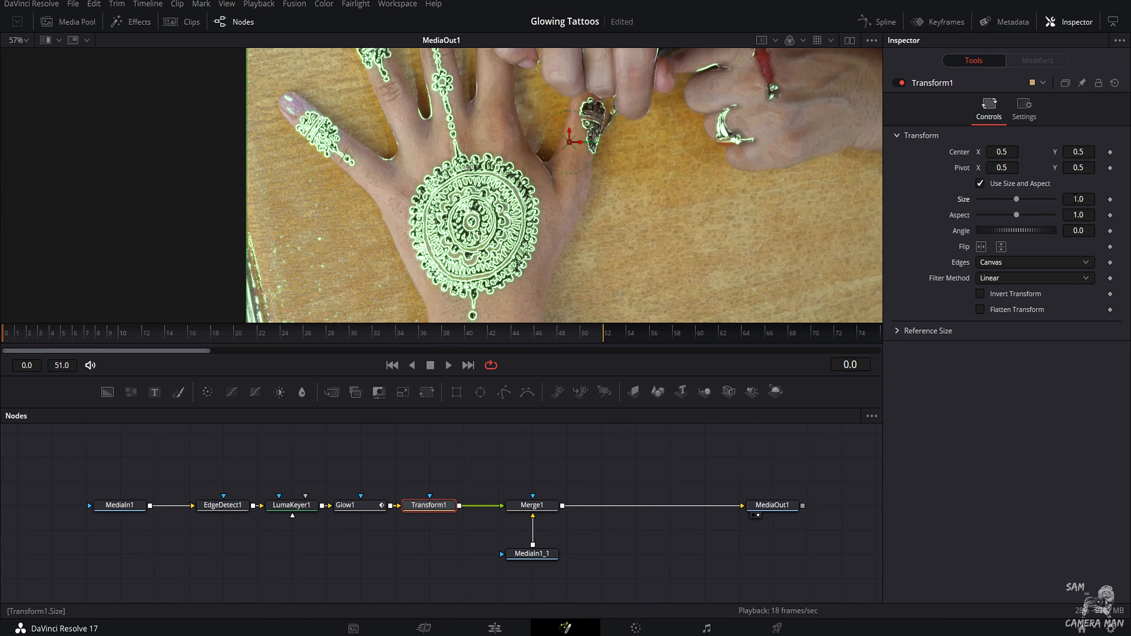
pyautogui.moveTo(1074, 199); pyautogui.dragTo(1084, 199)
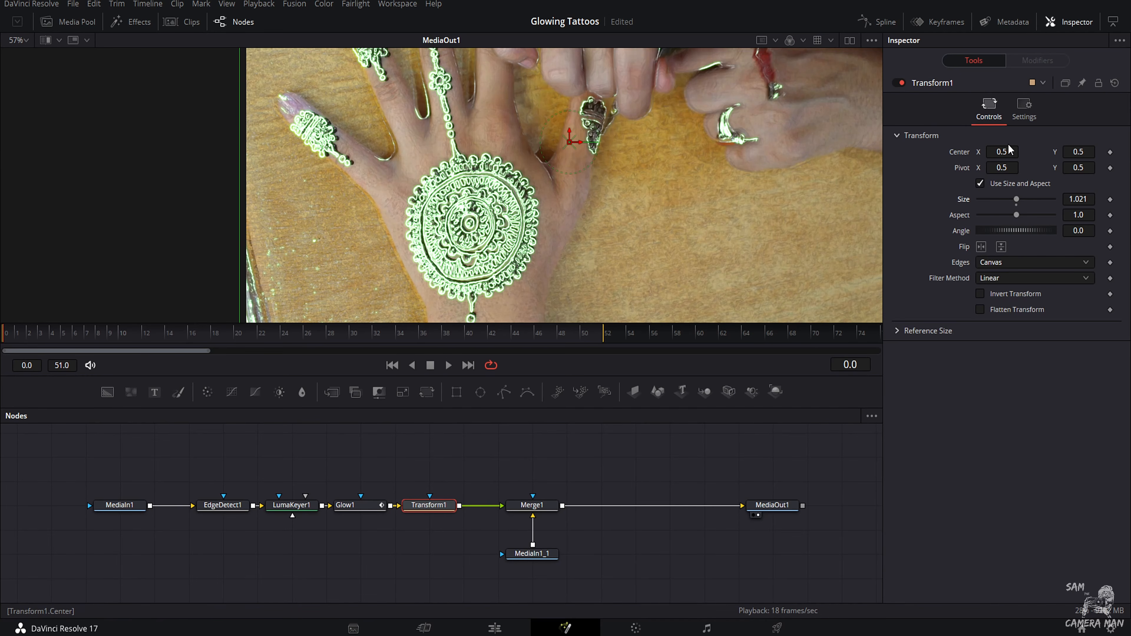
pyautogui.moveTo(1006, 145); pyautogui.dragTo(1009, 145)
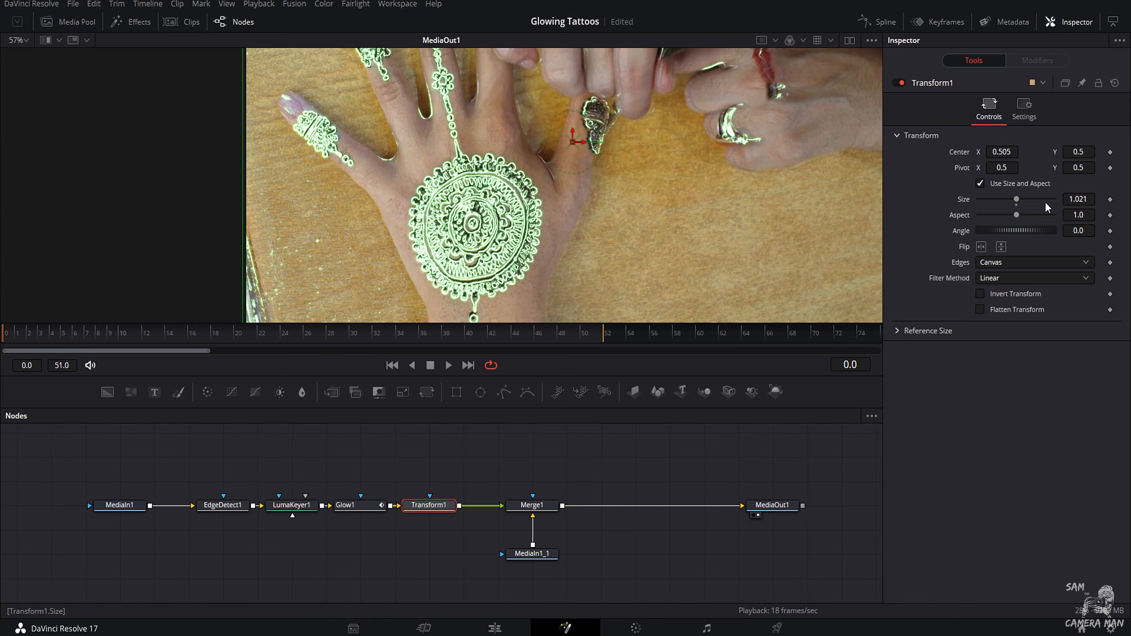
pyautogui.moveTo(1075, 202); pyautogui.dragTo(1089, 202)
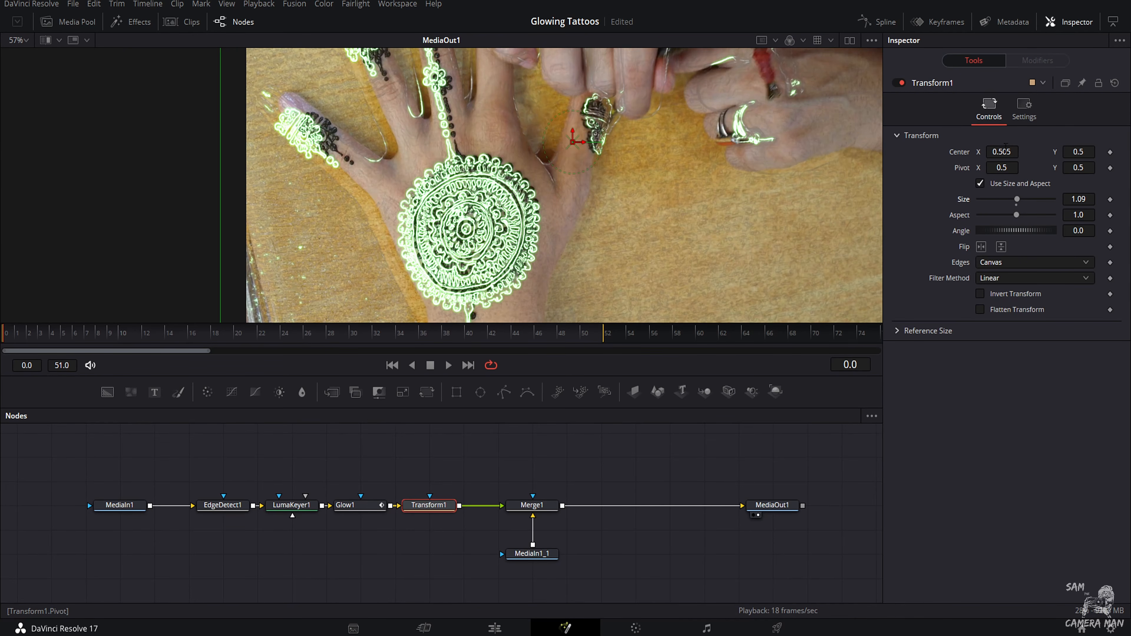
pyautogui.moveTo(1002, 152); pyautogui.dragTo(1010, 151)
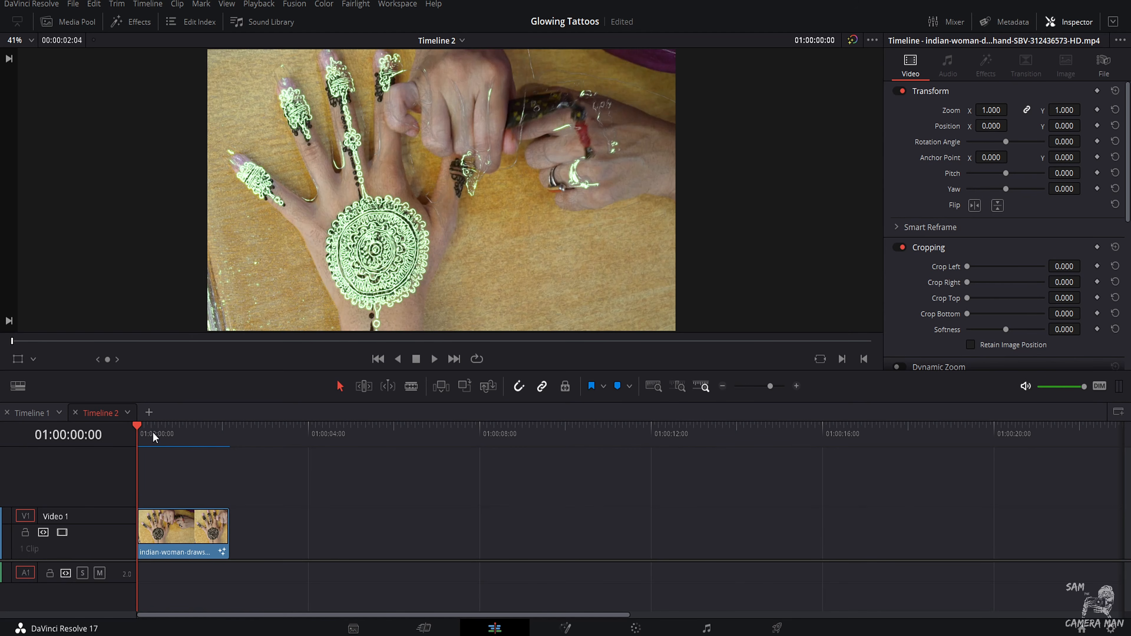
# Step: Play the Timeline 2 clip twice from its start on the Edit page to review the offset color-changing glow
pyautogui.press('space')
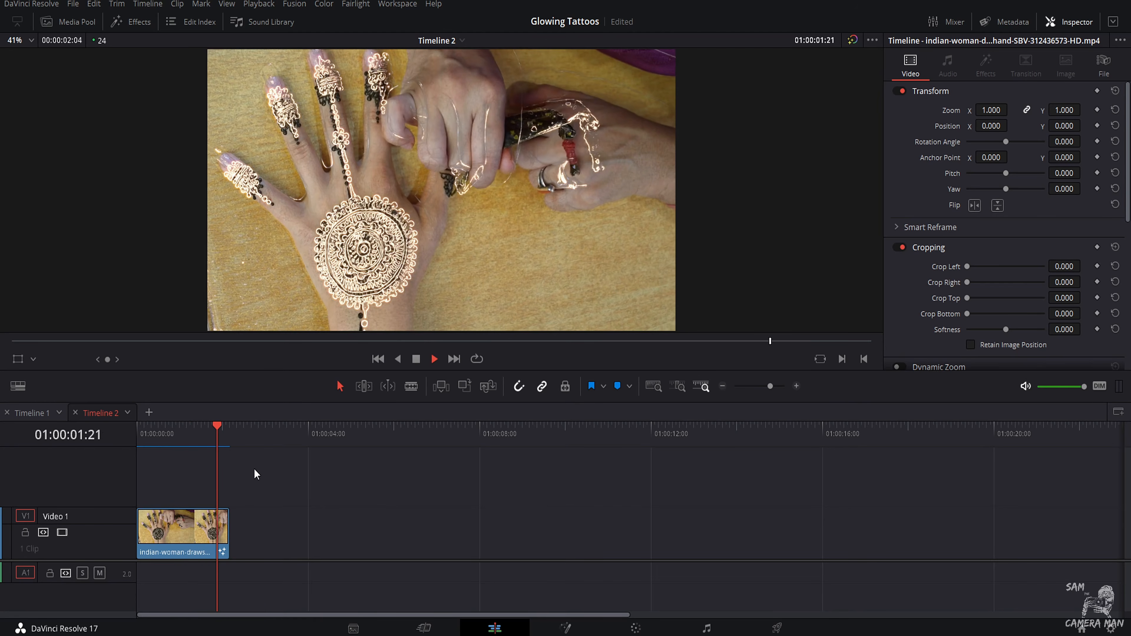
pyautogui.moveTo(176, 436); pyautogui.dragTo(113, 440)
pyautogui.press('space')
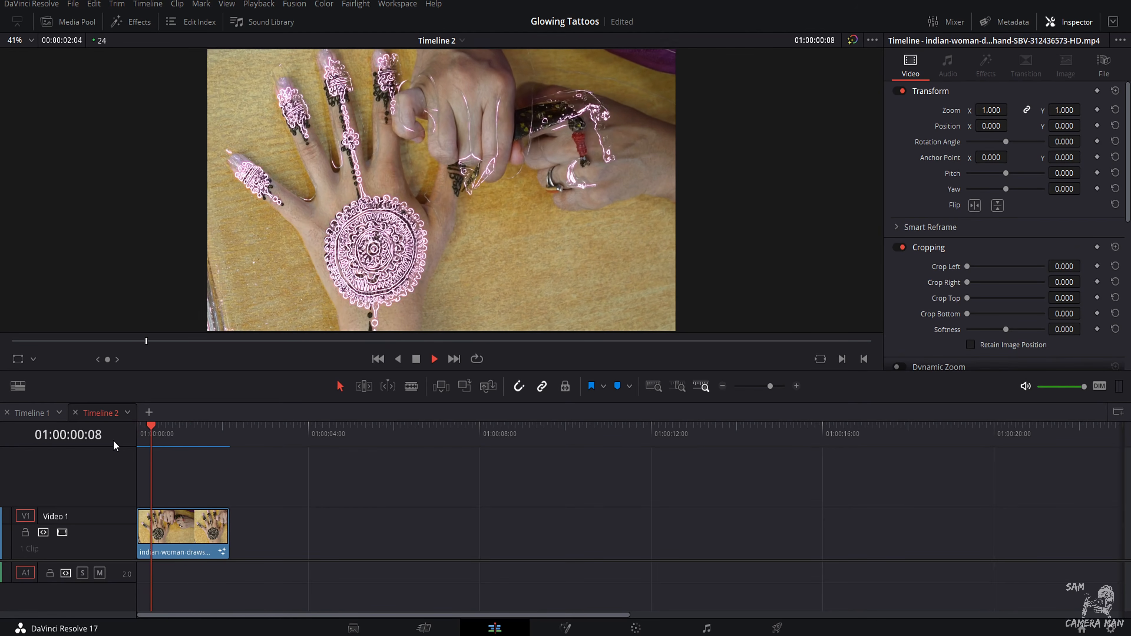